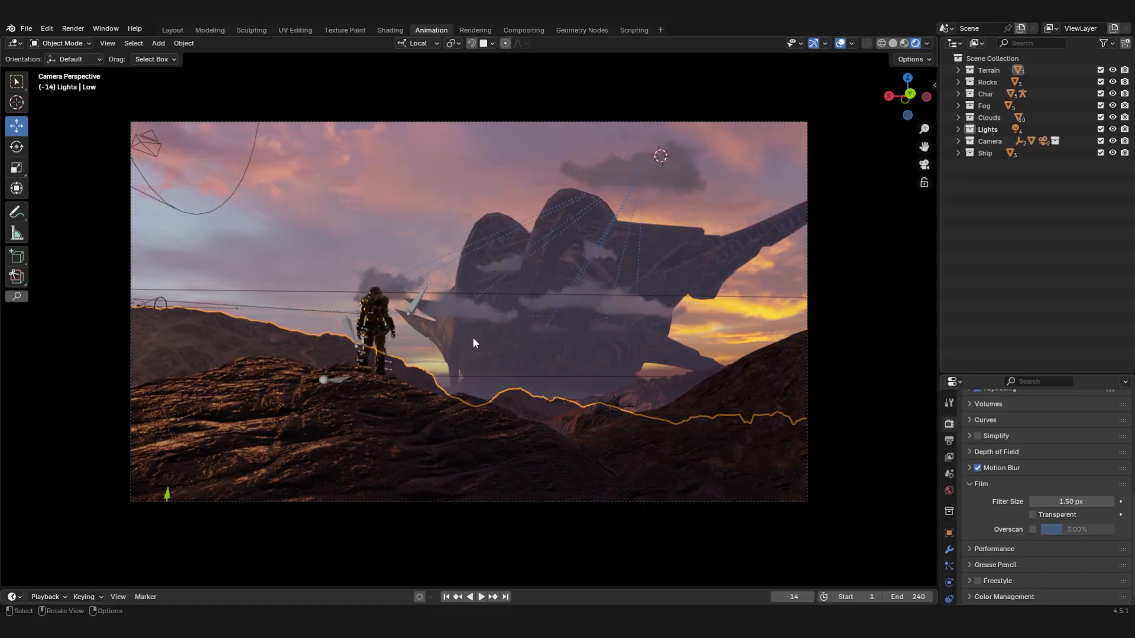
Step: Examine the scene layout from outside the camera, from the foreground terrain to the distant ship, and return to the camera view
click(923, 164)
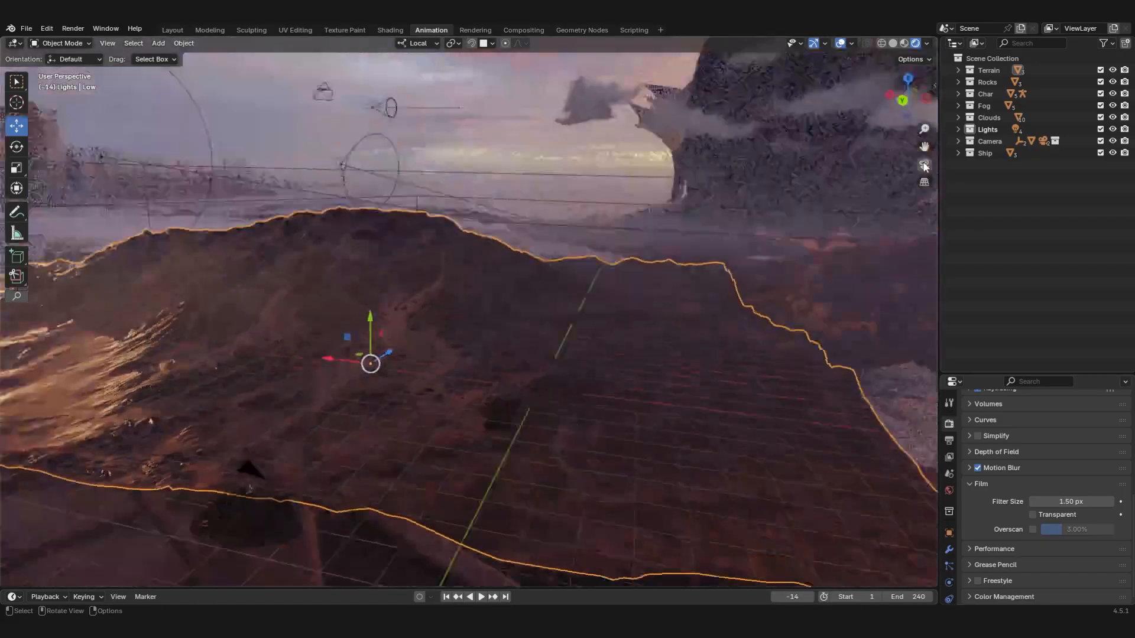
middle_drag(511, 276, 844, 167)
middle_drag(729, 170, 654, 209)
scroll(506, 313, up, 4)
scroll(653, 209, down, 3)
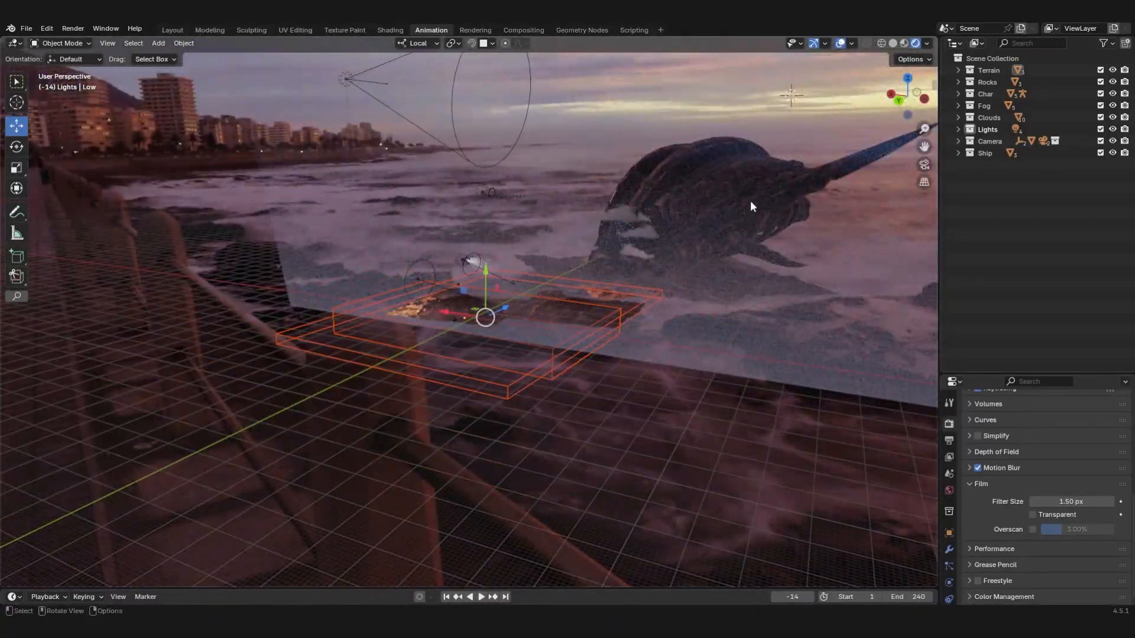
middle_drag(753, 208, 665, 241)
scroll(478, 340, up, 6)
middle_drag(477, 339, 398, 258)
middle_drag(499, 388, 325, 207)
middle_drag(534, 320, 517, 264)
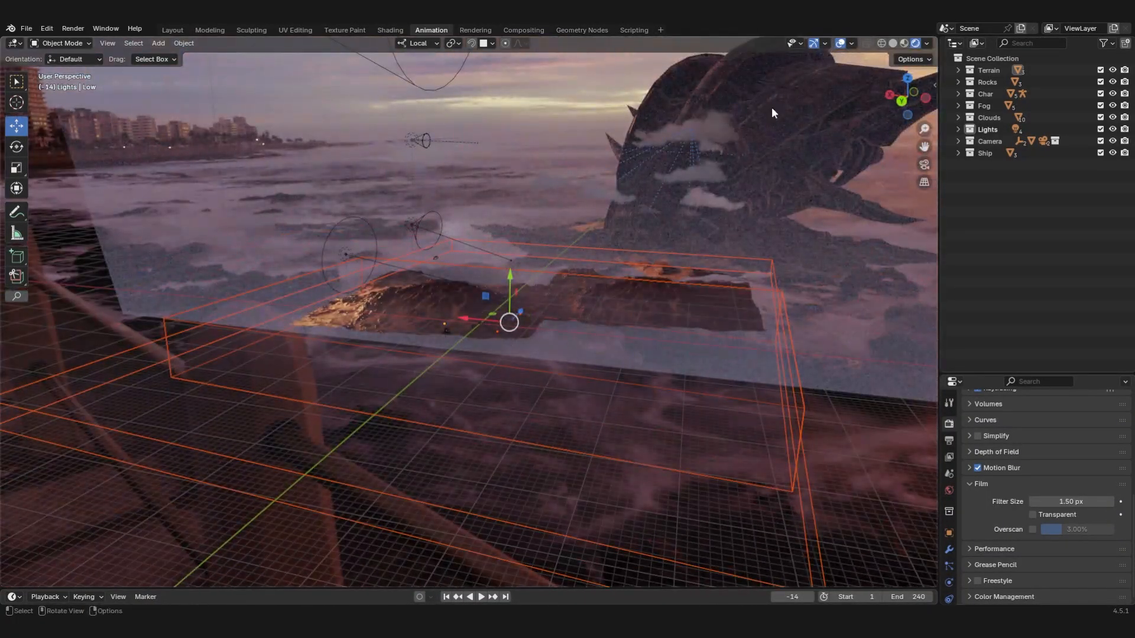
click(927, 168)
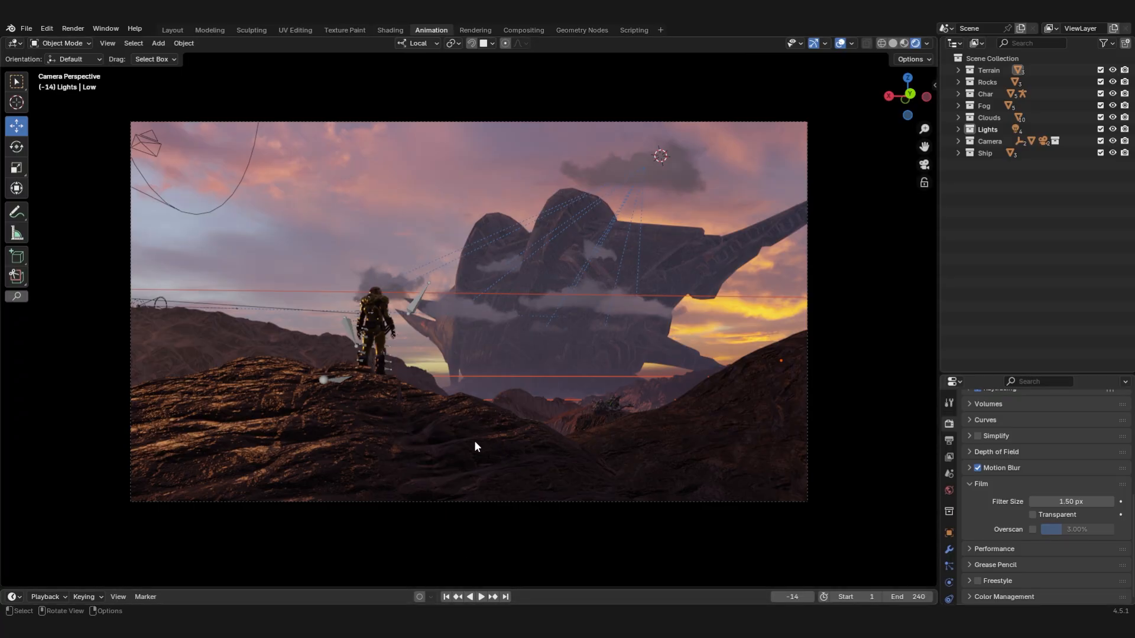
Step: Hide Fog, Fog02, Gradient01, Gradient02 and Gradient03 in the Fog collection
click(958, 106)
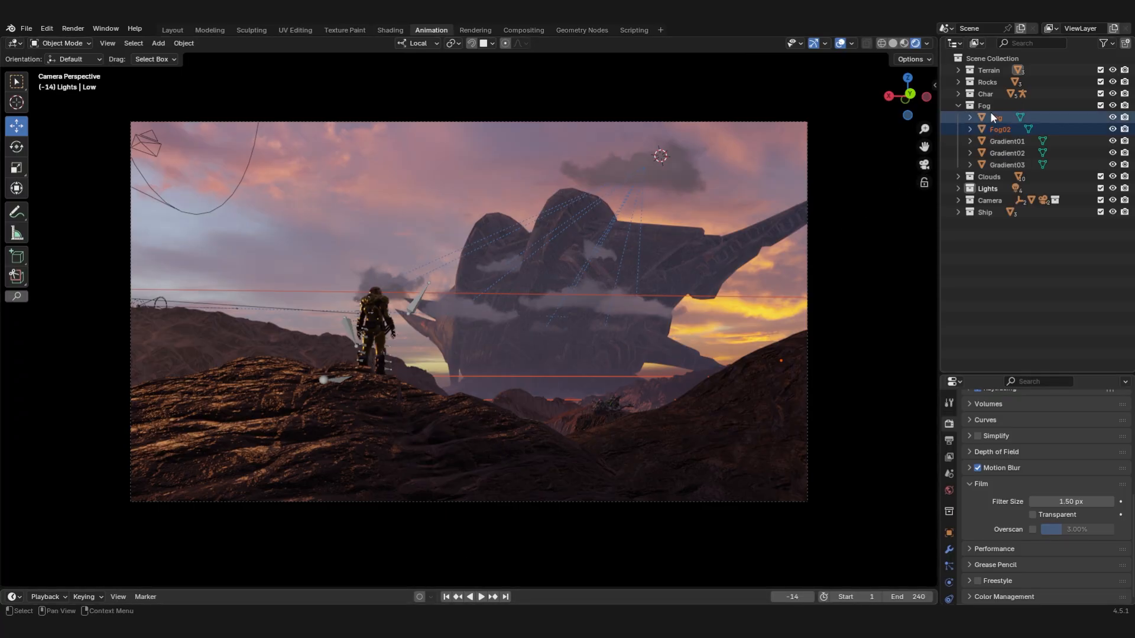
click(993, 117)
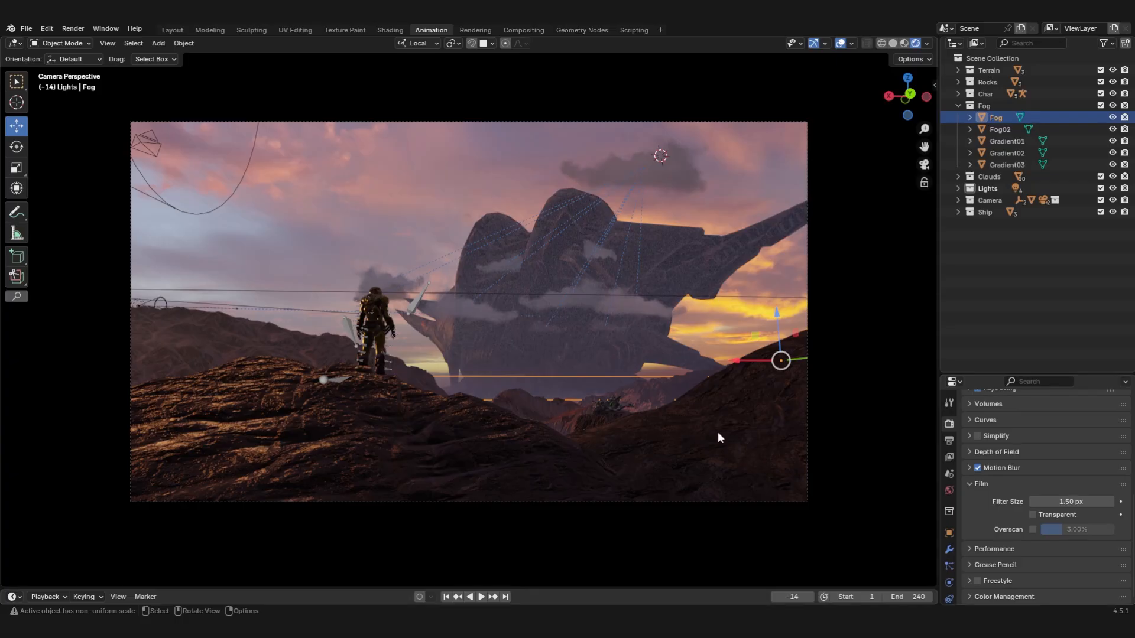
click(1112, 117)
click(1112, 129)
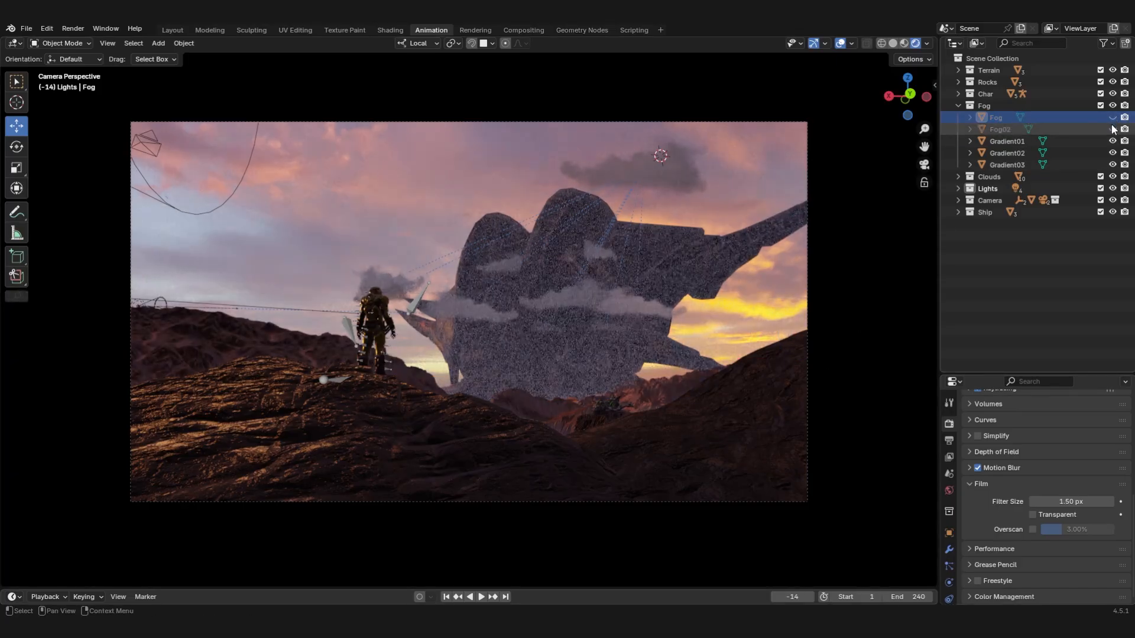
drag(1112, 141, 1112, 165)
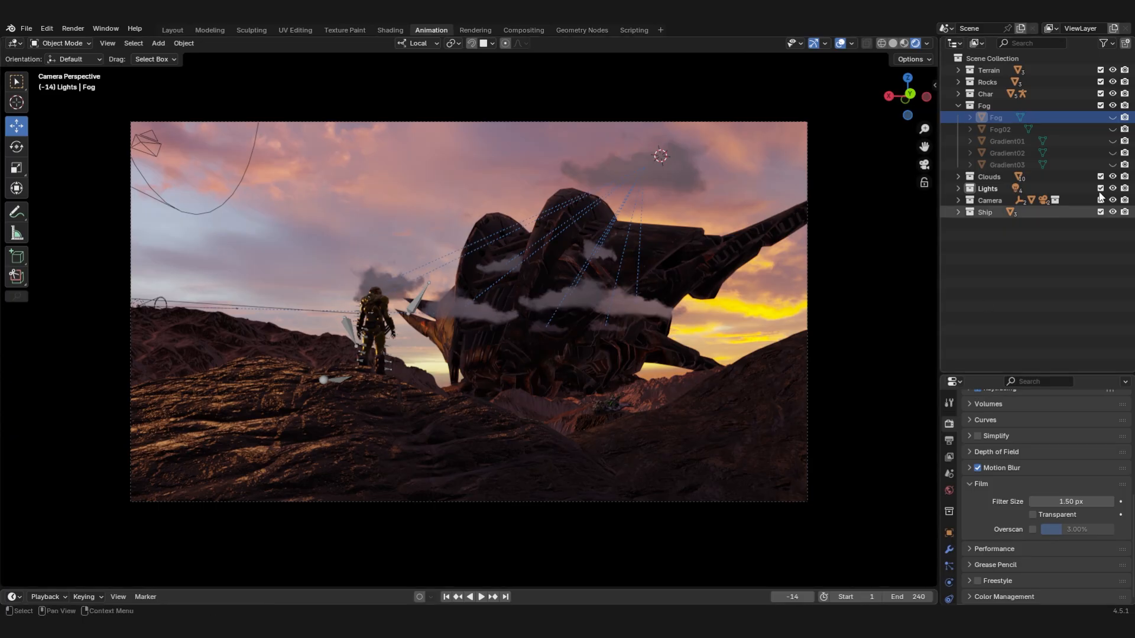
Step: Show Gradient01, Gradient02 and Gradient03 again while keeping both fog volumes hidden
click(1112, 165)
click(1112, 153)
click(1113, 142)
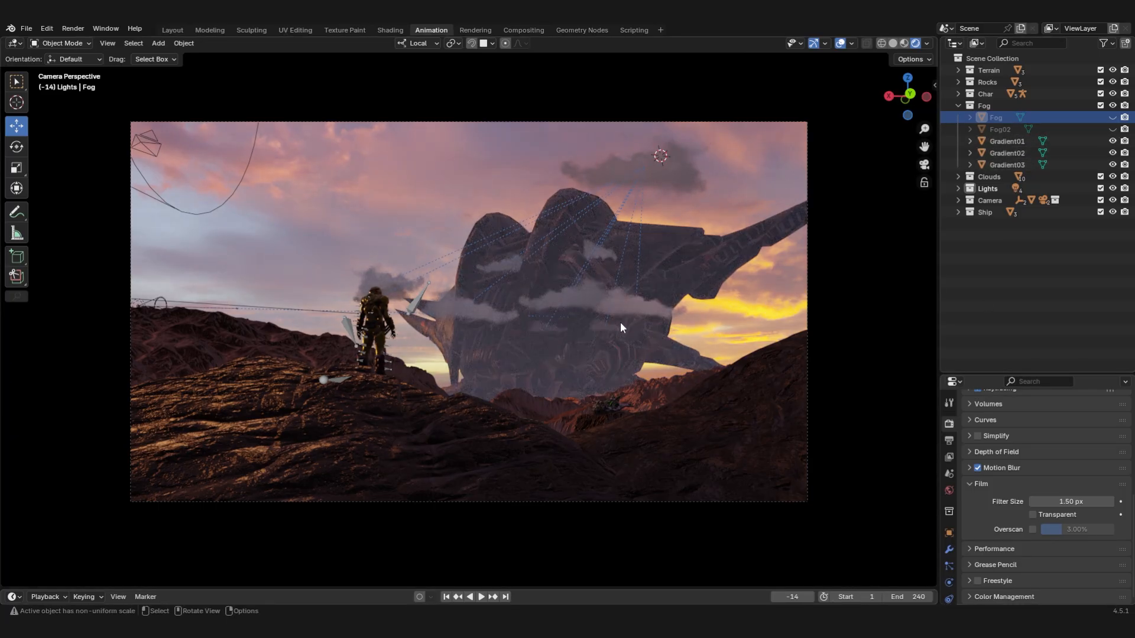
Step: Select the Gradient01 plane in front of the ship and examine it from outside the camera
drag(908, 97, 815, 101)
scroll(640, 206, down, 10)
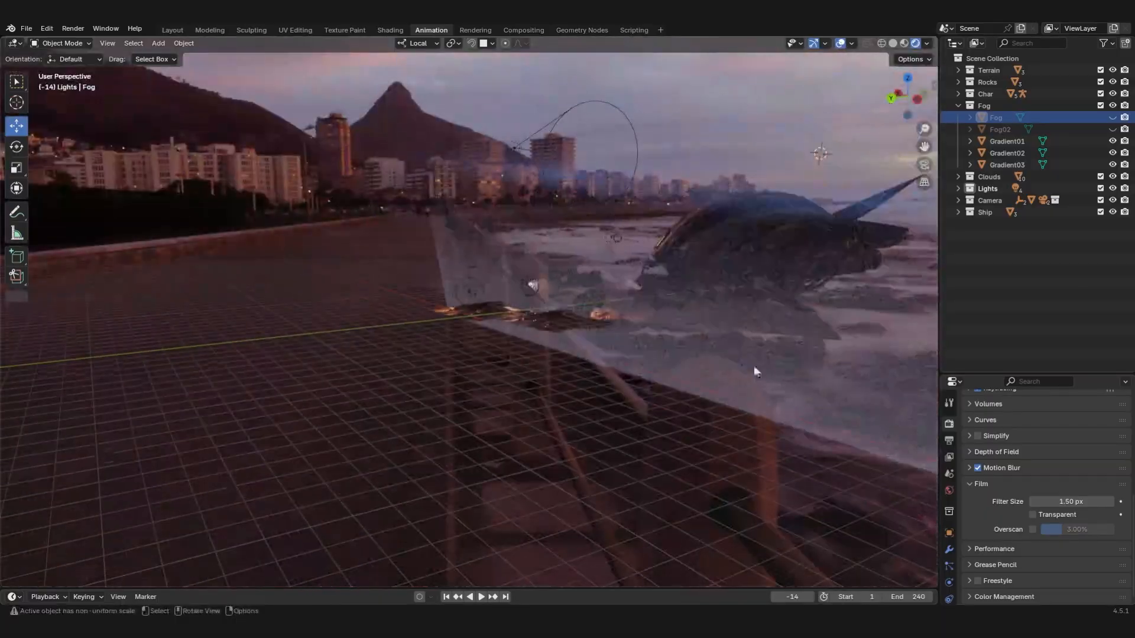
click(743, 345)
drag(906, 96, 814, 116)
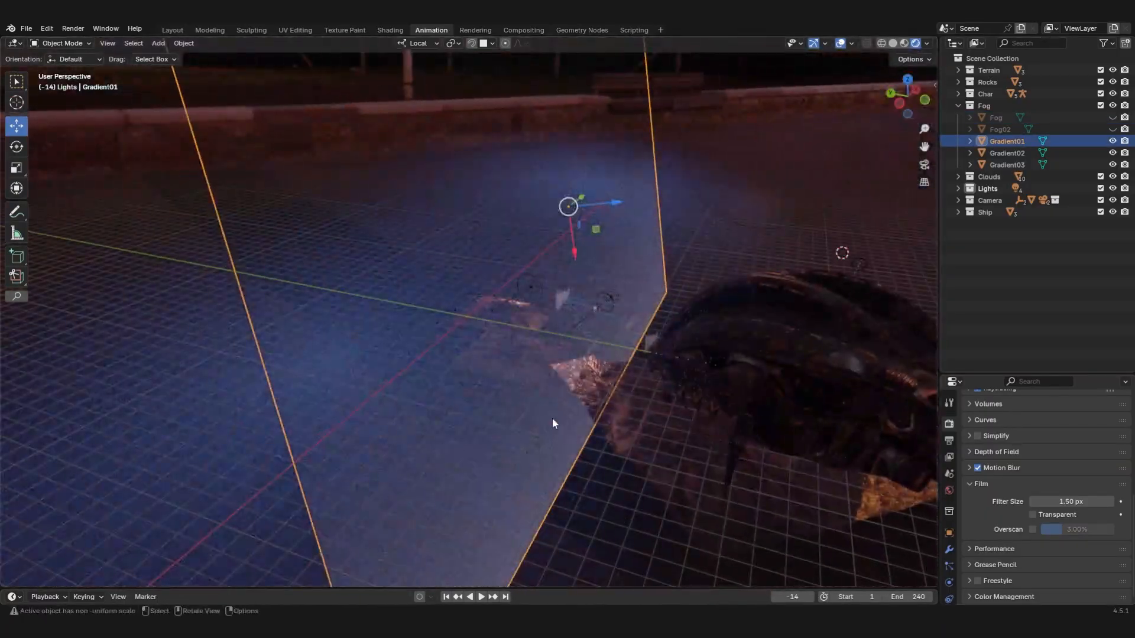
drag(894, 92, 935, 96)
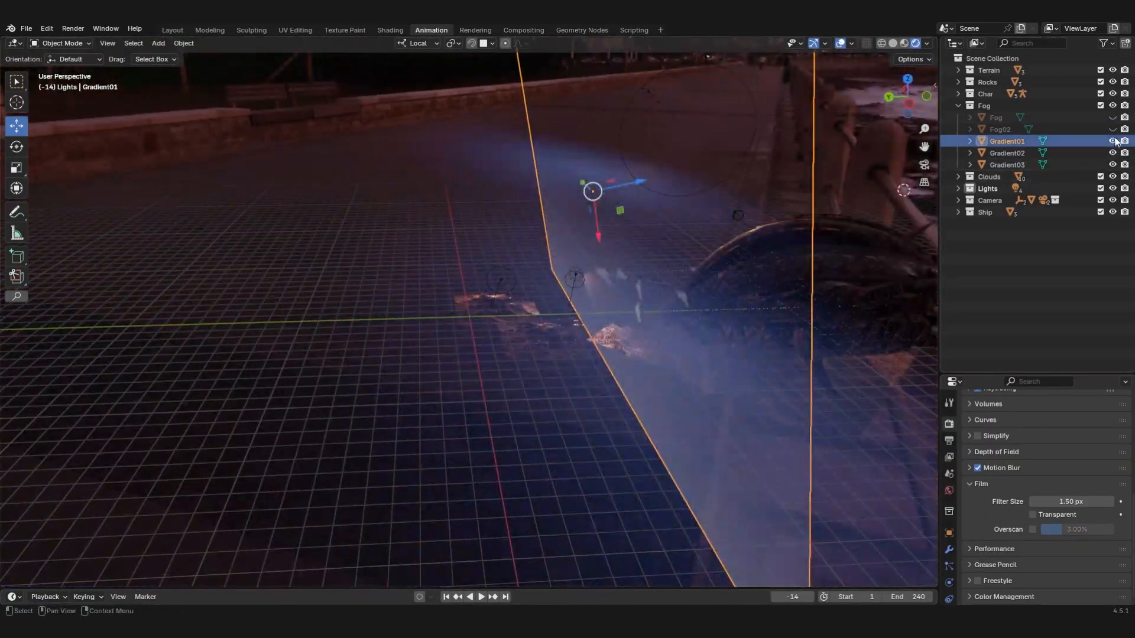
Step: Unhide Fog and Fog02, return to the camera view and select the foreground rock
drag(1112, 129, 1112, 117)
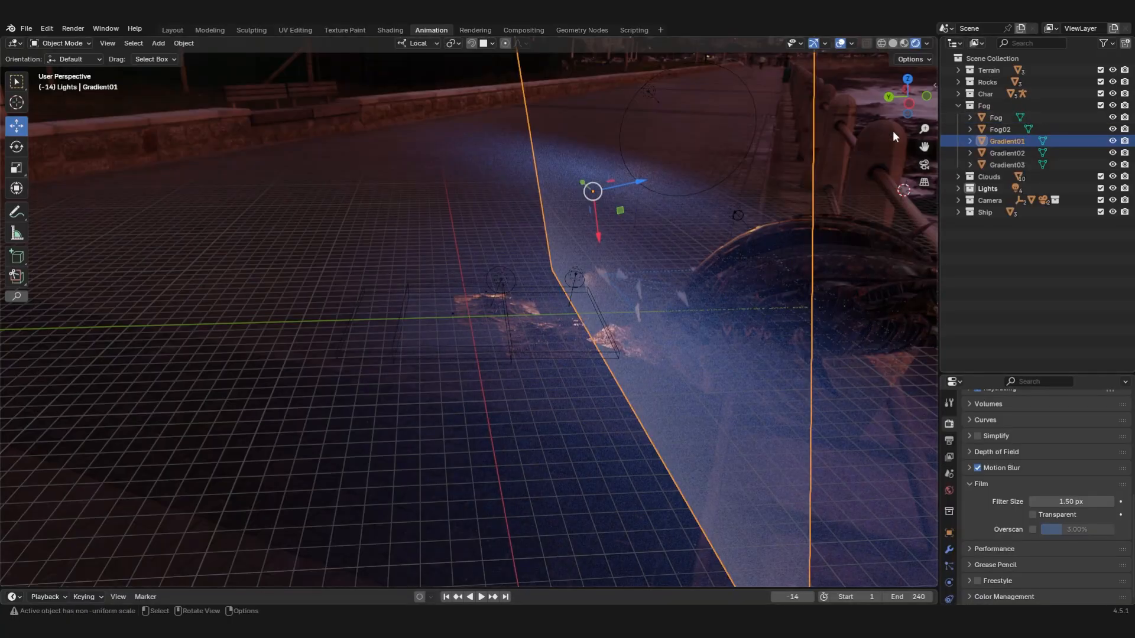
click(923, 164)
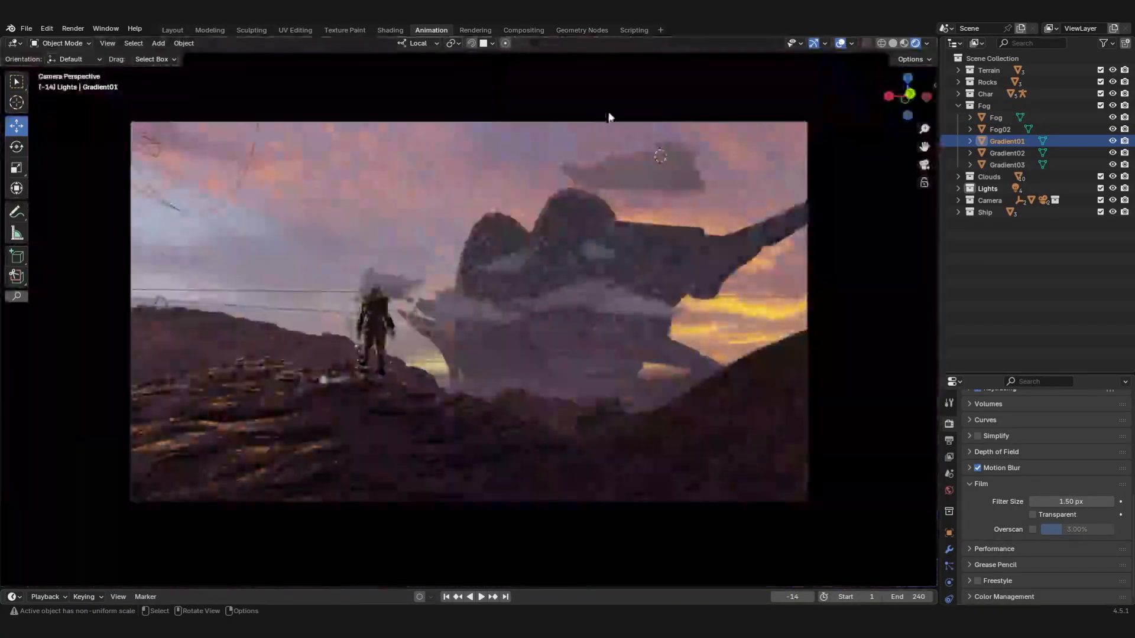
click(250, 494)
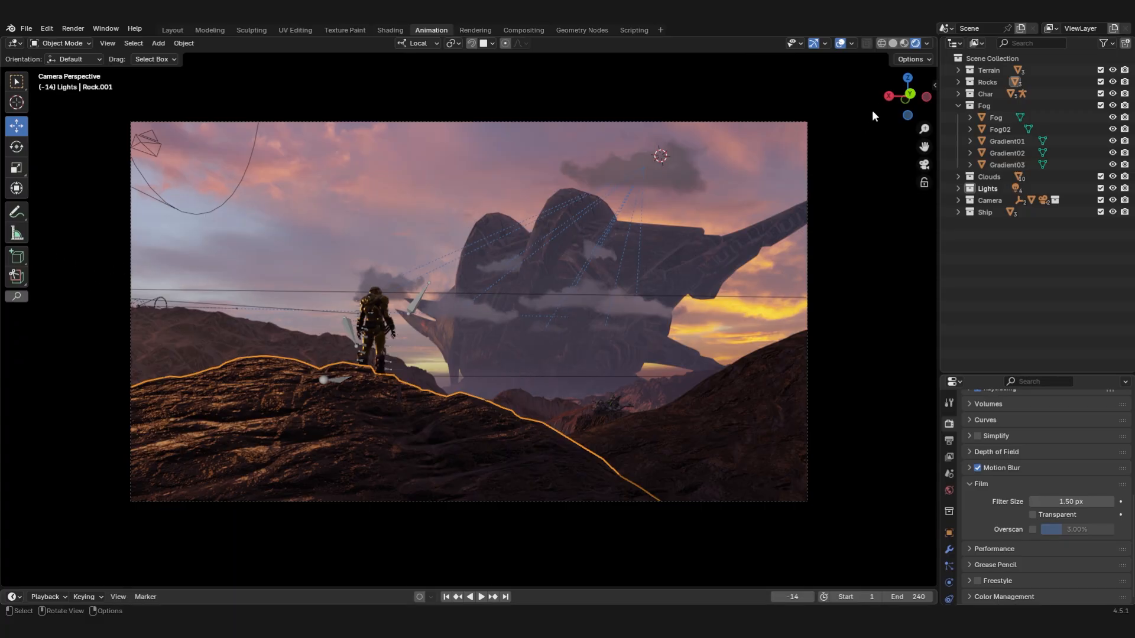
Step: Select the Spot.001 light above the terrain and expand the Lights collection, keeping each light's sub-entries collapsed
middle_drag(739, 192, 605, 243)
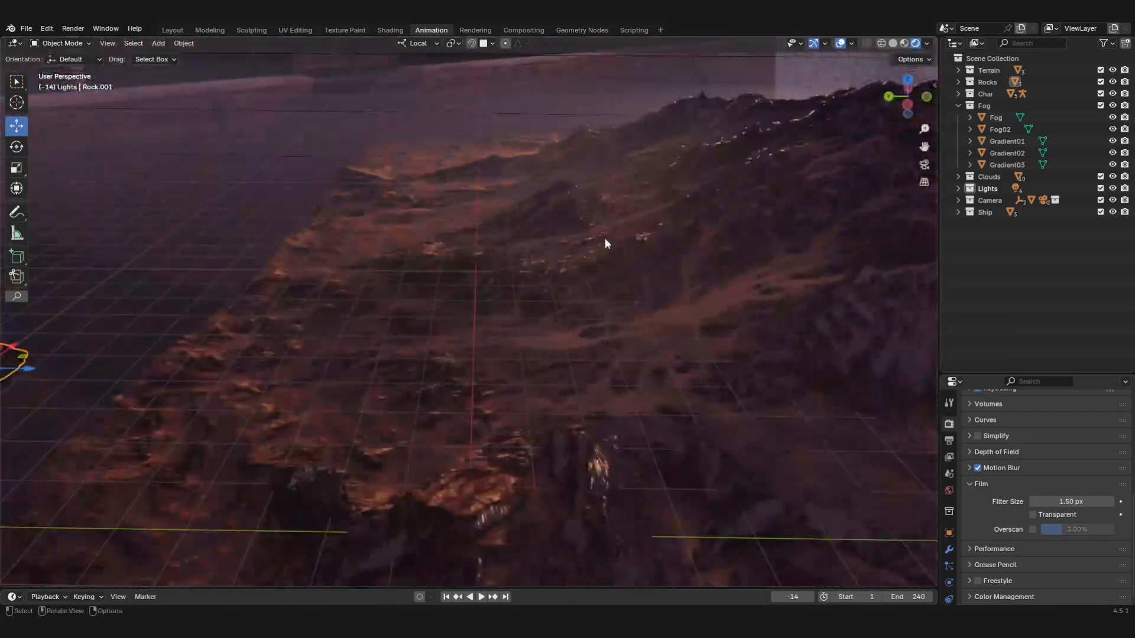
scroll(603, 246, down, 6)
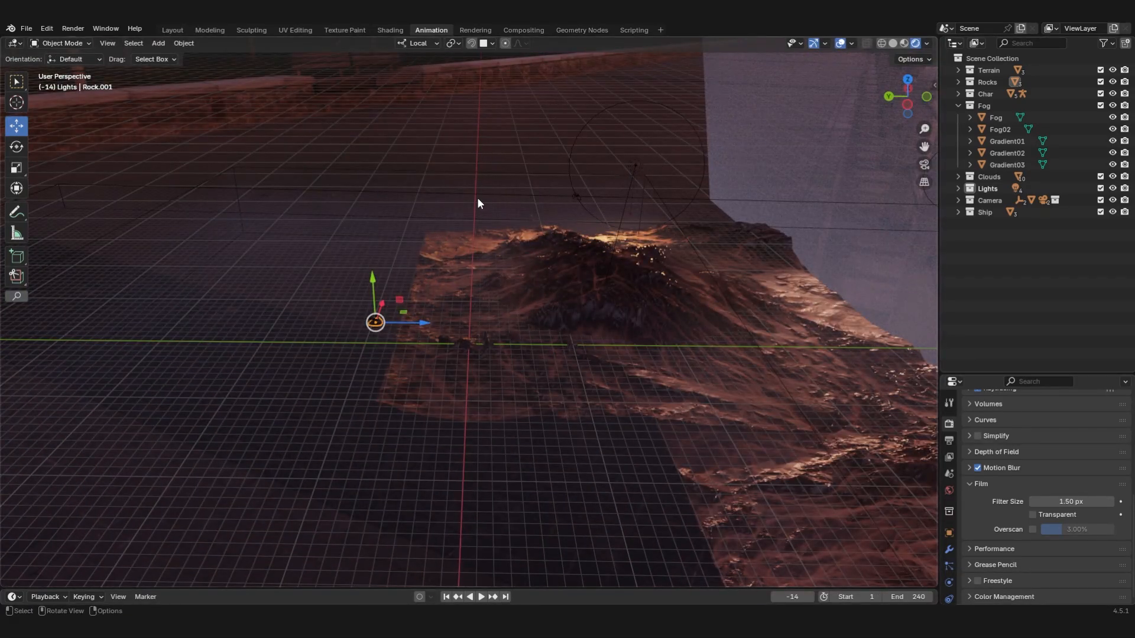
click(634, 169)
drag(903, 98, 909, 88)
shift+click(958, 189)
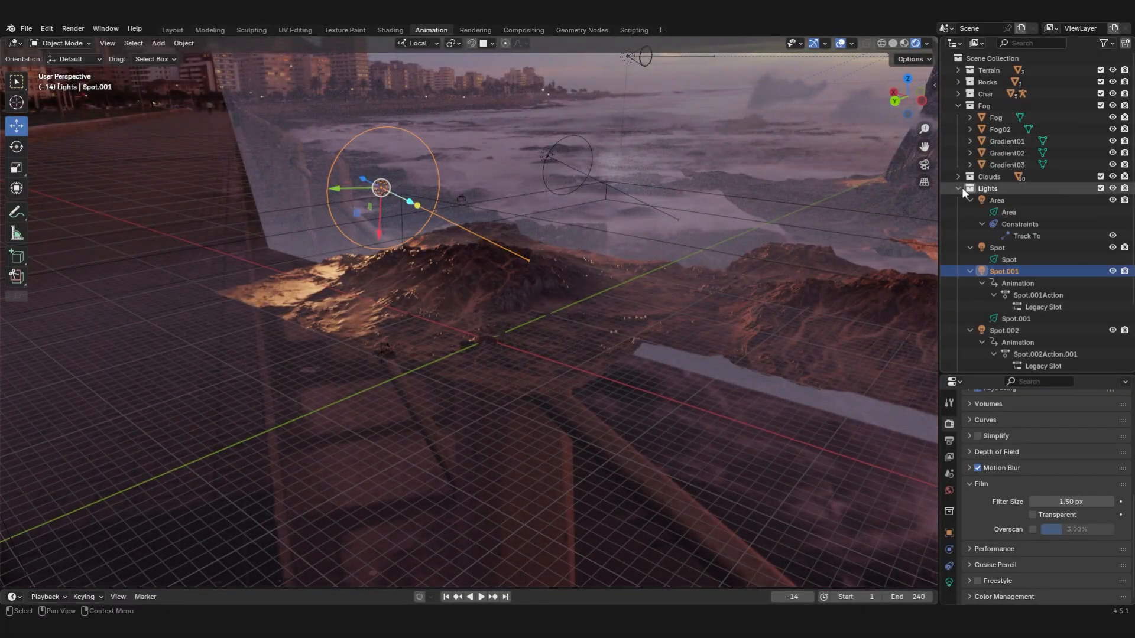
click(969, 236)
click(970, 211)
click(969, 235)
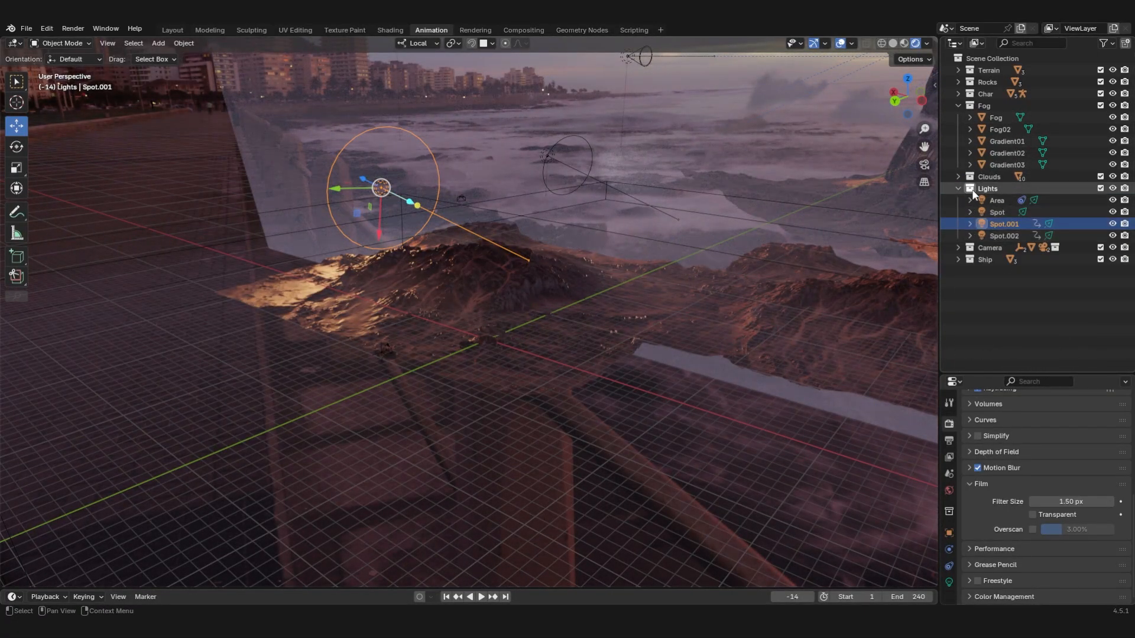
Step: Hide Spot.001 in the camera view to check its effect on the foreground, and unhide it
drag(908, 96, 891, 159)
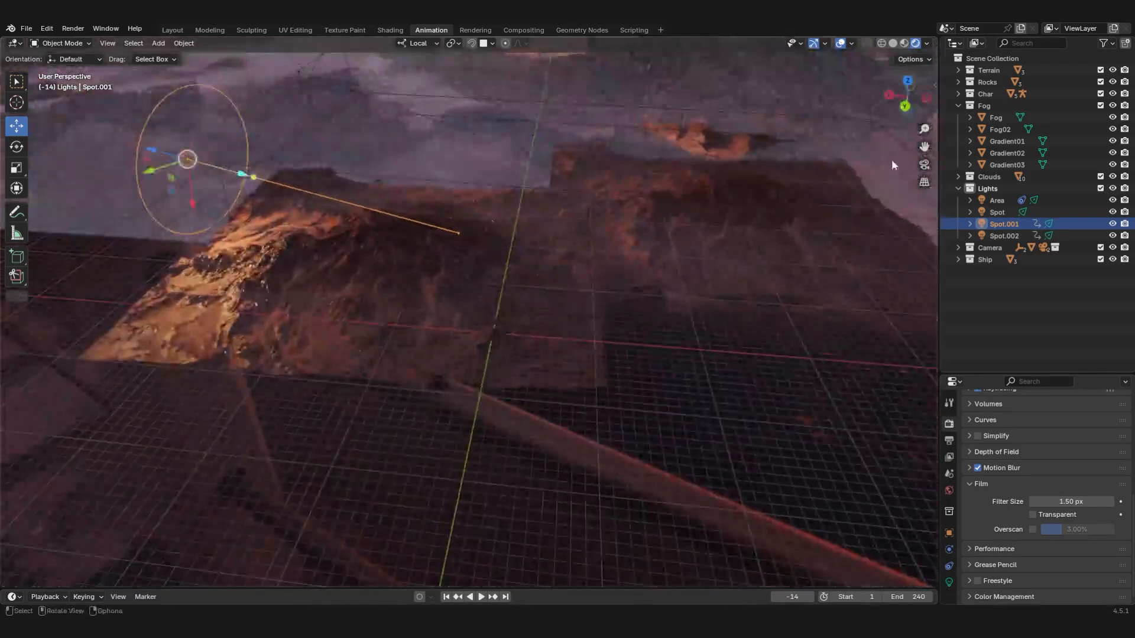
click(924, 164)
key(h)
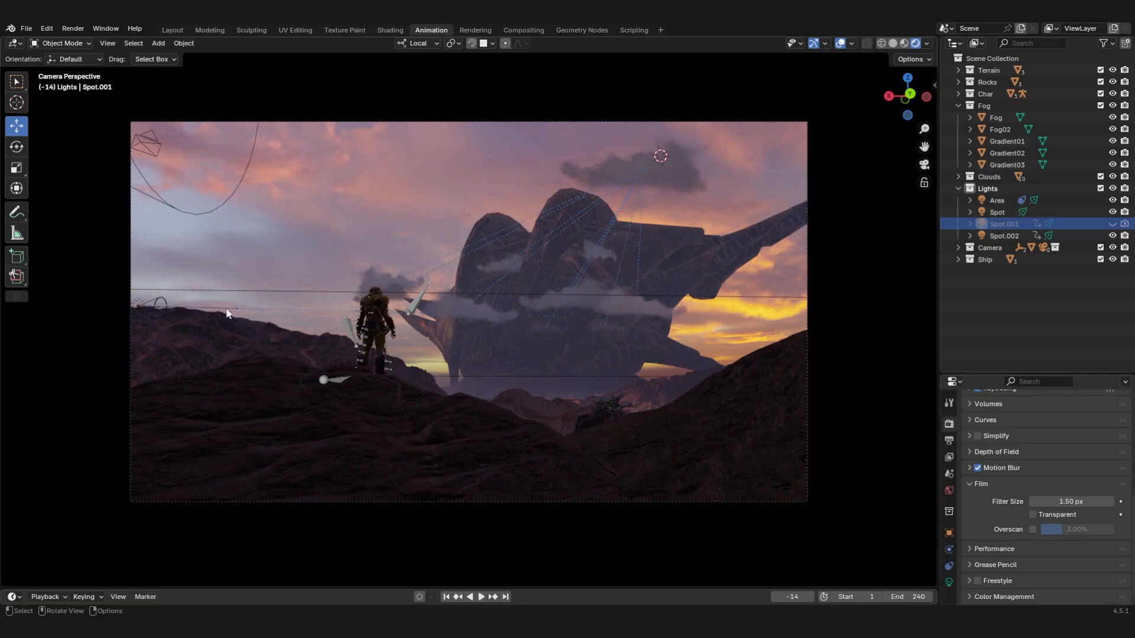
key(alt+h)
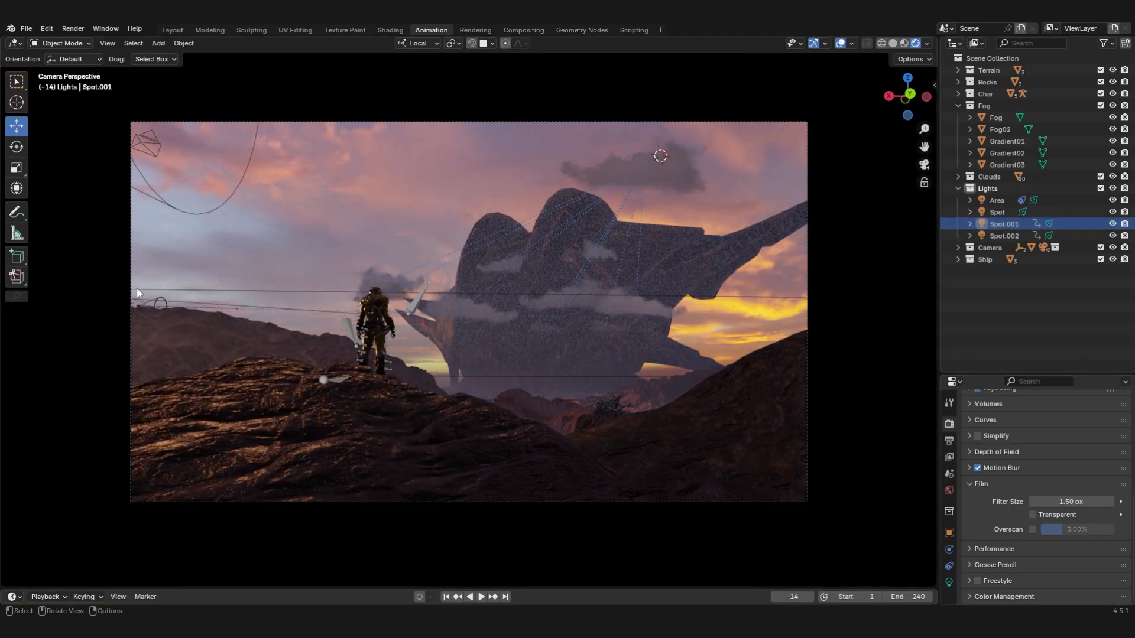
Step: Hide and restore Spot.002, and do the same with Spot, to compare each light's contribution
click(1112, 236)
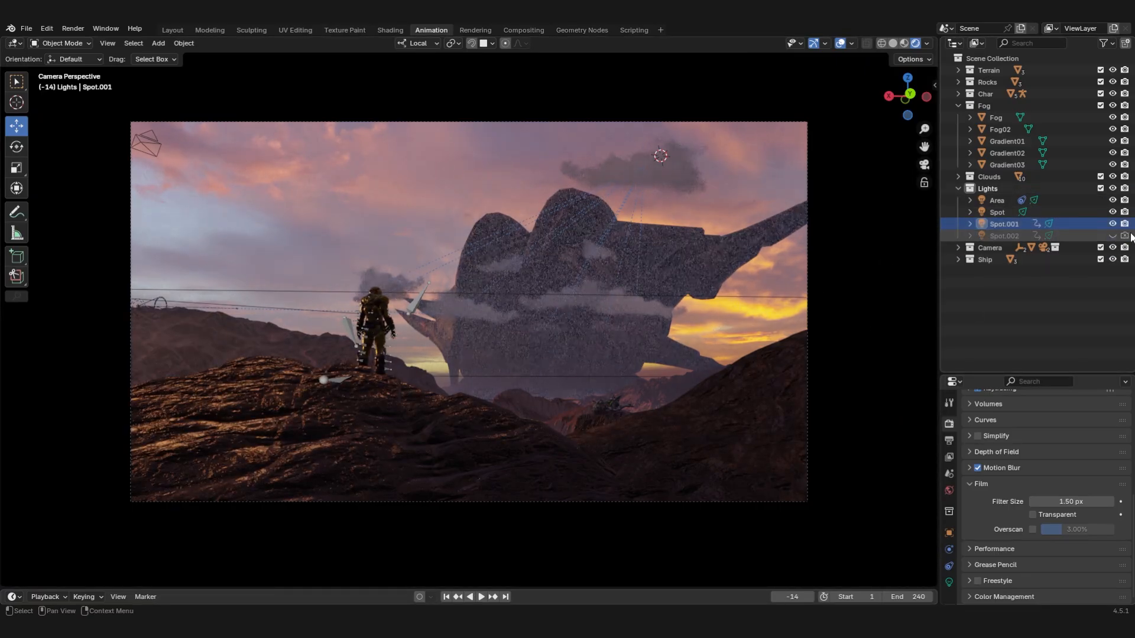
click(1113, 235)
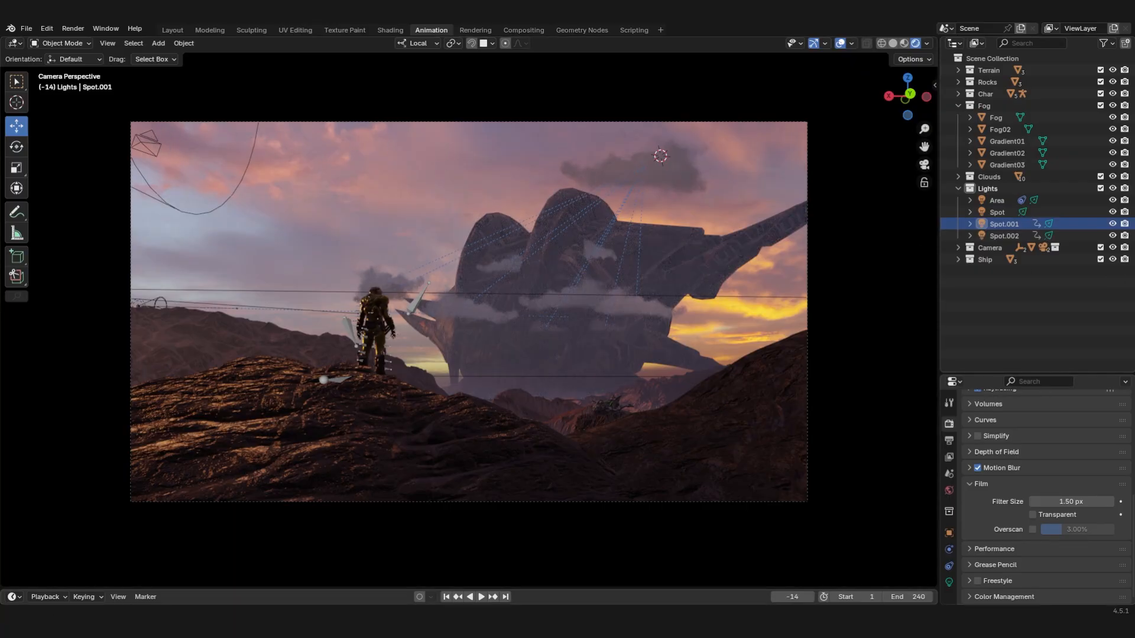
click(1112, 212)
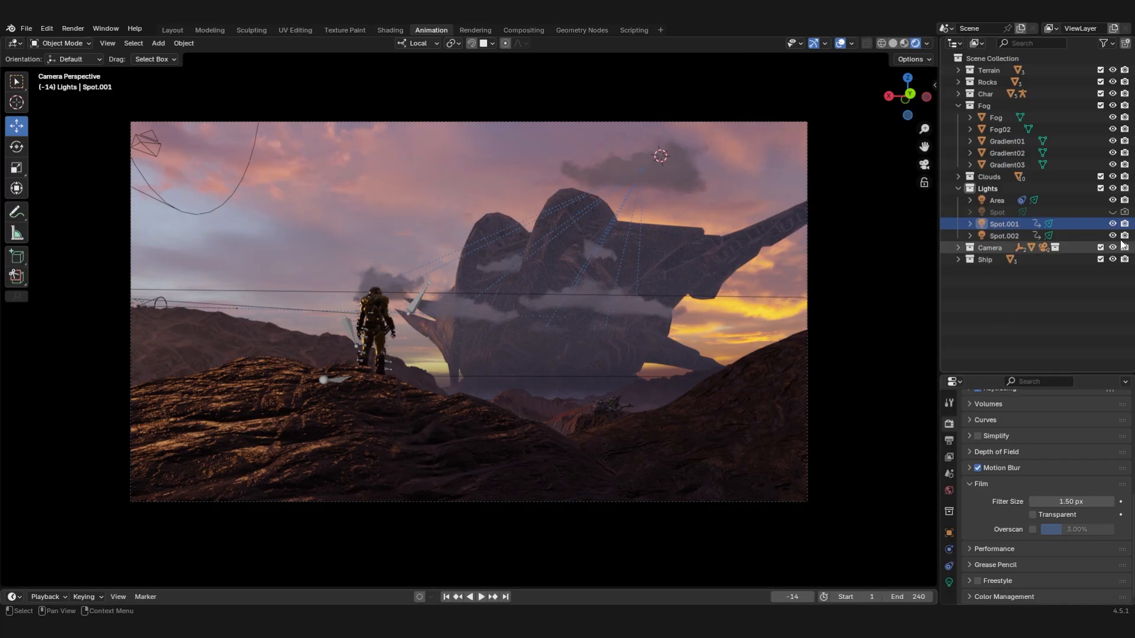
click(1113, 211)
Step: Hide the Area light in the Lights collection
click(1076, 200)
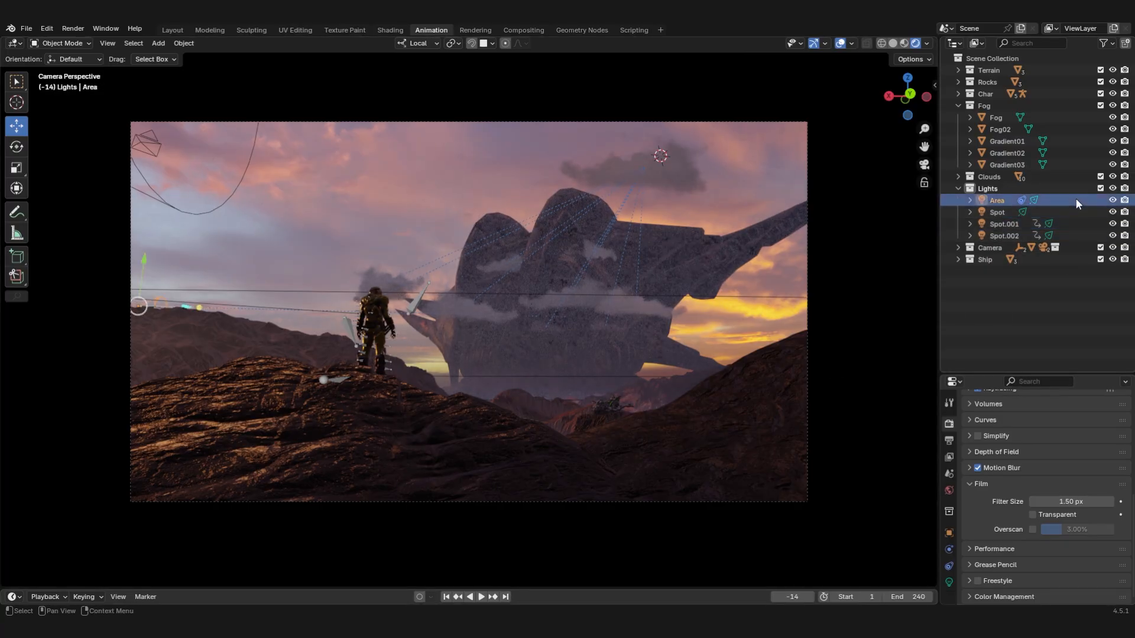
click(1112, 199)
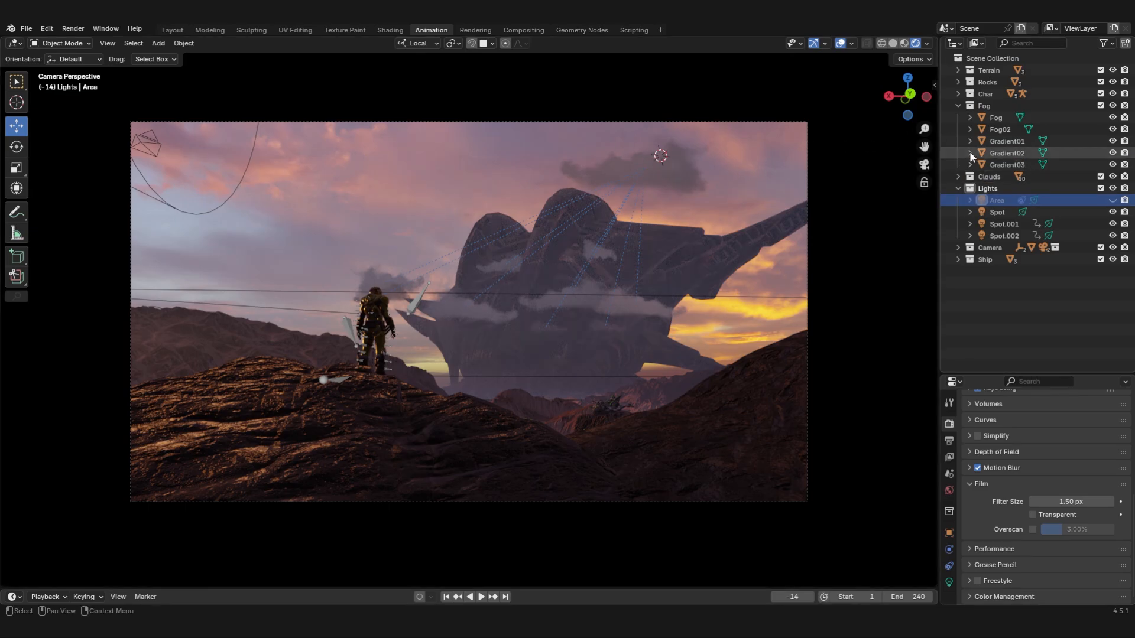
Step: Expand the Clouds collection, select Cloud001 and examine its plane from outside the camera
click(958, 177)
click(1007, 188)
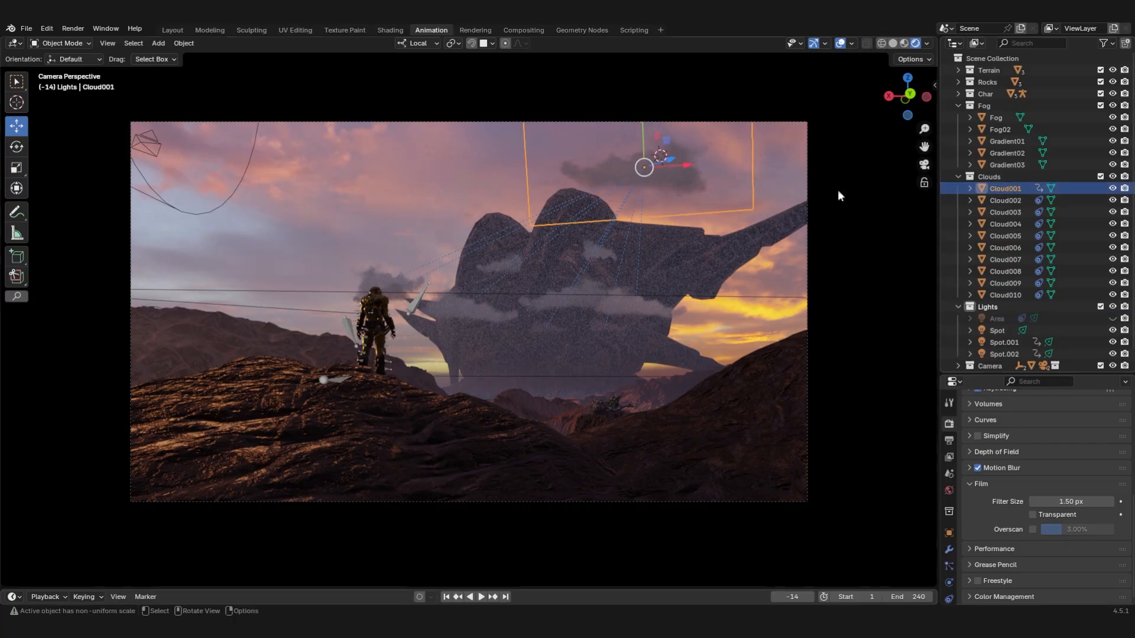
drag(899, 105, 1029, 142)
scroll(736, 179, down, 5)
drag(909, 107, 461, 239)
key(Tab)
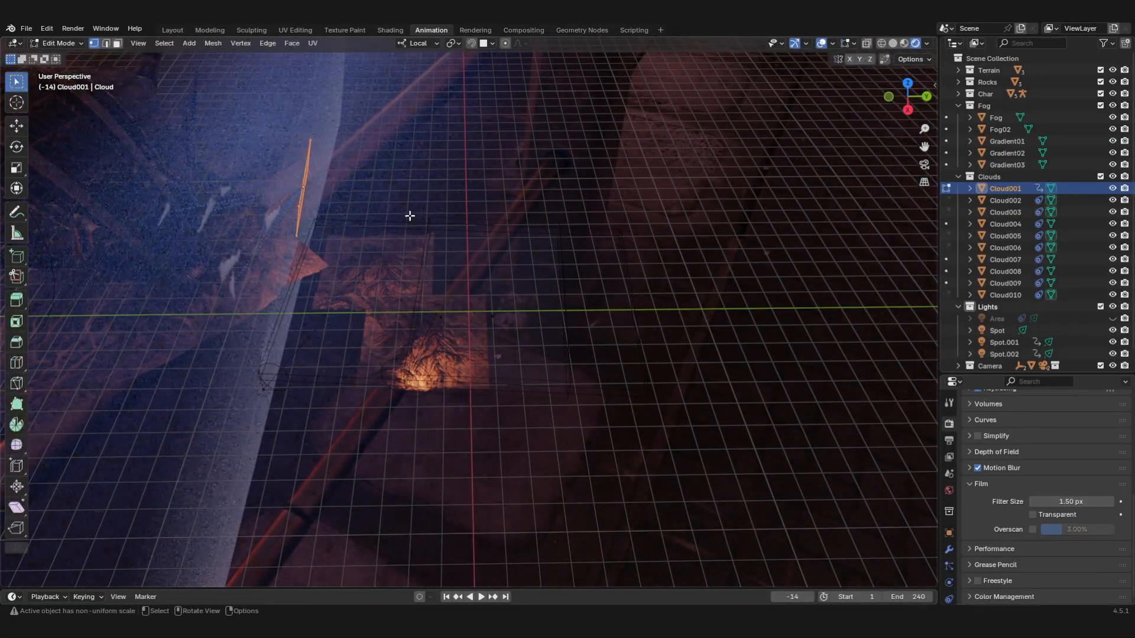
key(Tab)
key(a)
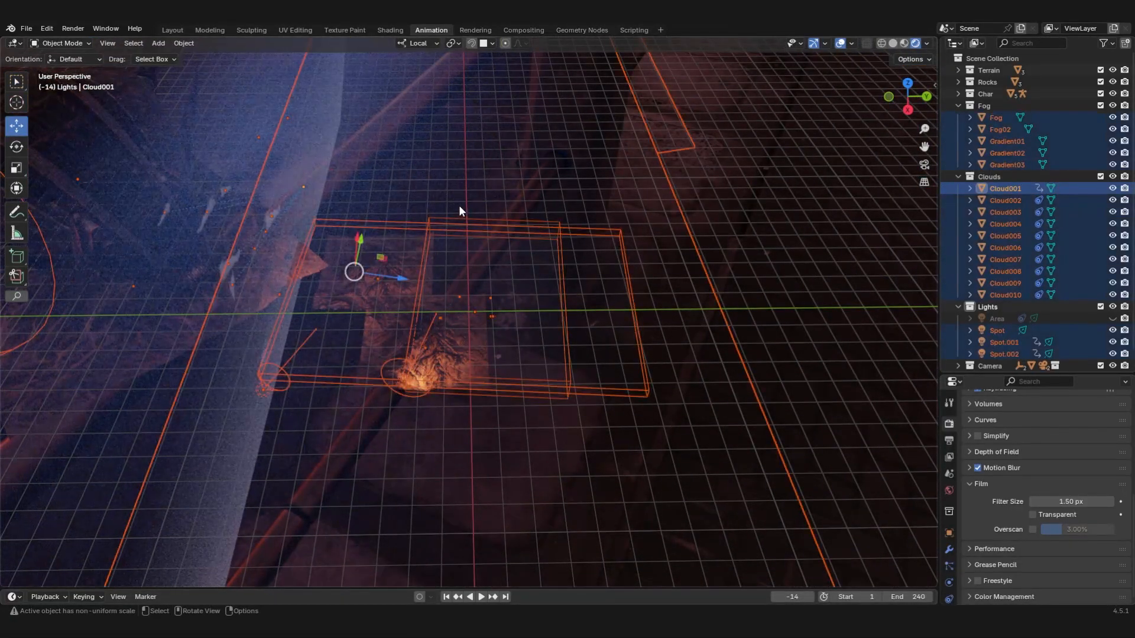
click(743, 175)
Step: Measure the distance from the ship area in the background to the near edge of the foreground terrain
scroll(546, 170, down, 2)
middle_drag(565, 197, 446, 315)
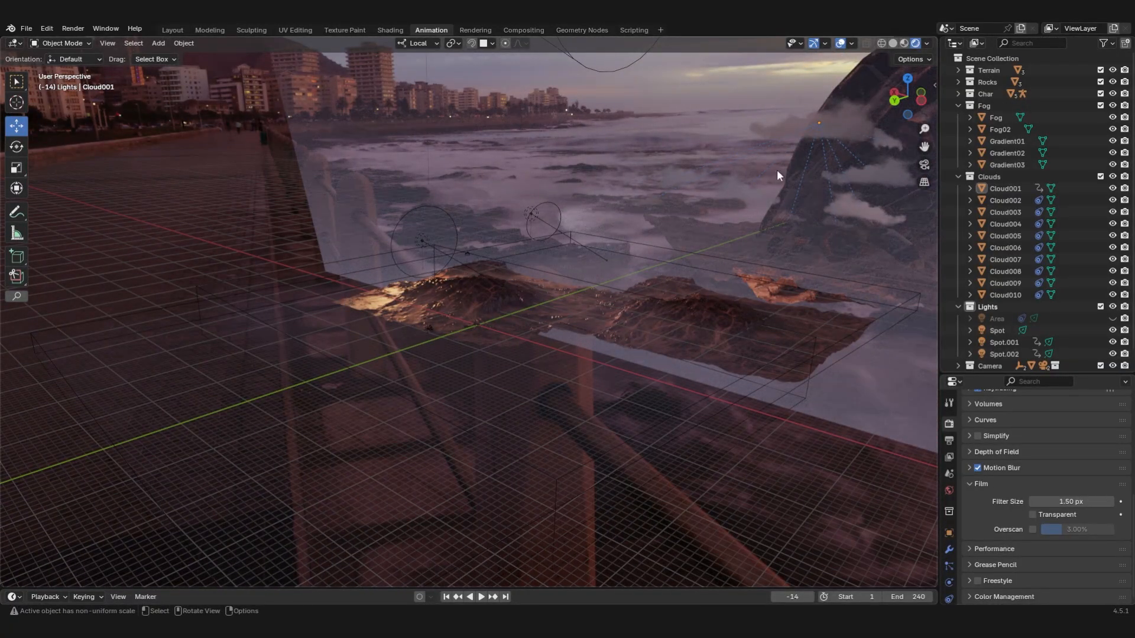
mouse_move(668, 247)
middle_down()
mouse_move(580, 253)
mouse_move(594, 233)
mouse_move(646, 225)
mouse_move(675, 261)
mouse_move(685, 249)
middle_up()
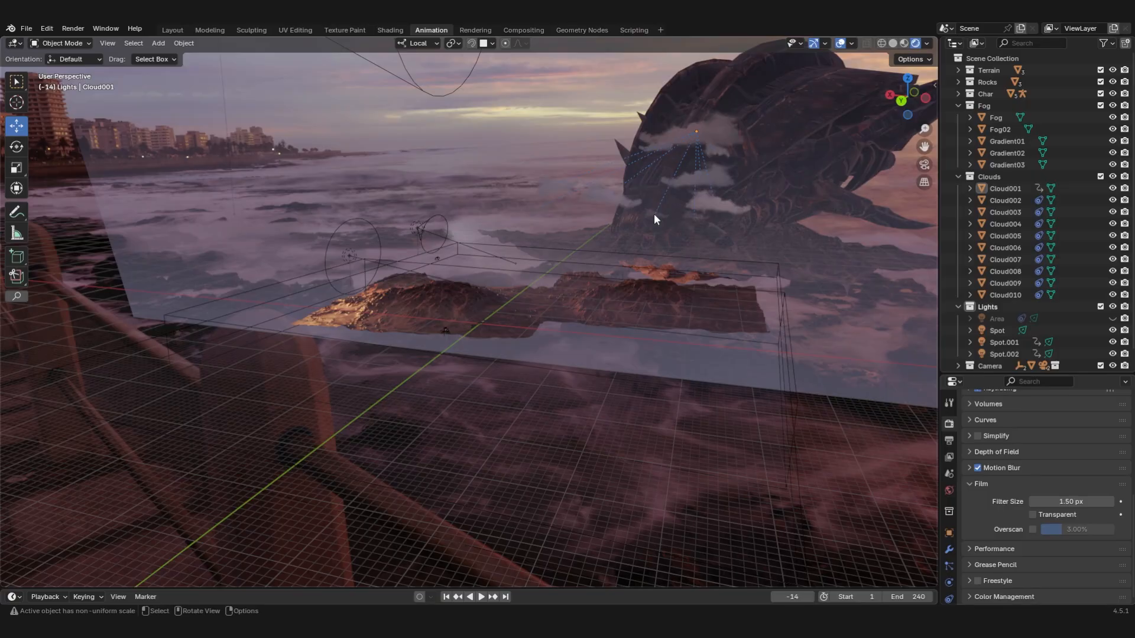
click(17, 234)
middle_drag(703, 279, 631, 329)
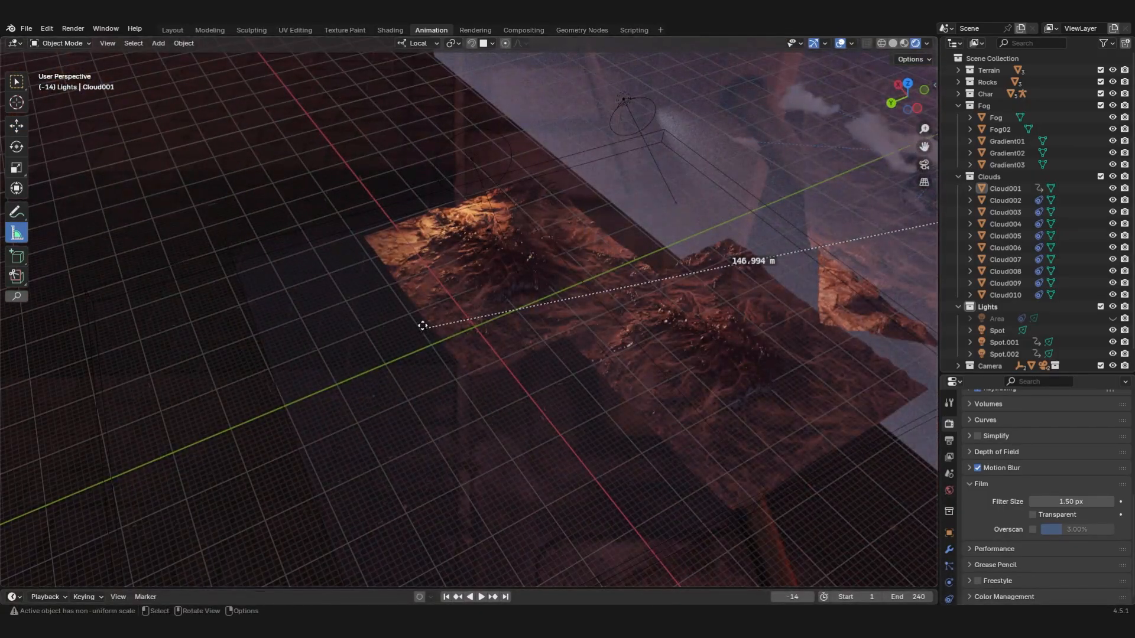
middle_drag(423, 324, 656, 307)
middle_drag(585, 246, 471, 296)
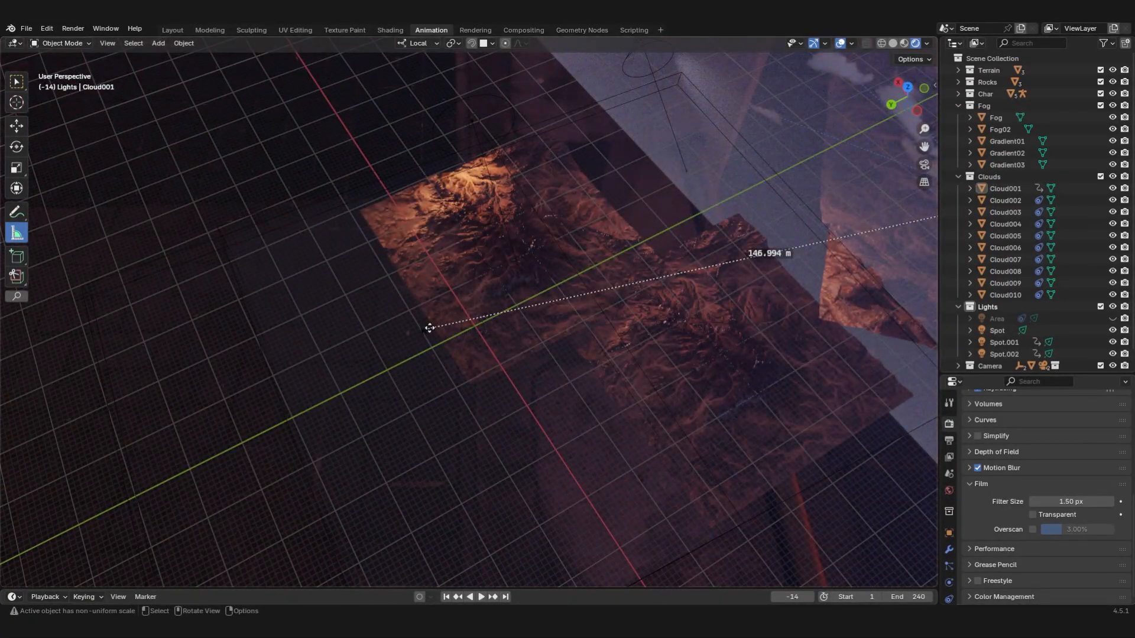
drag(434, 324, 435, 327)
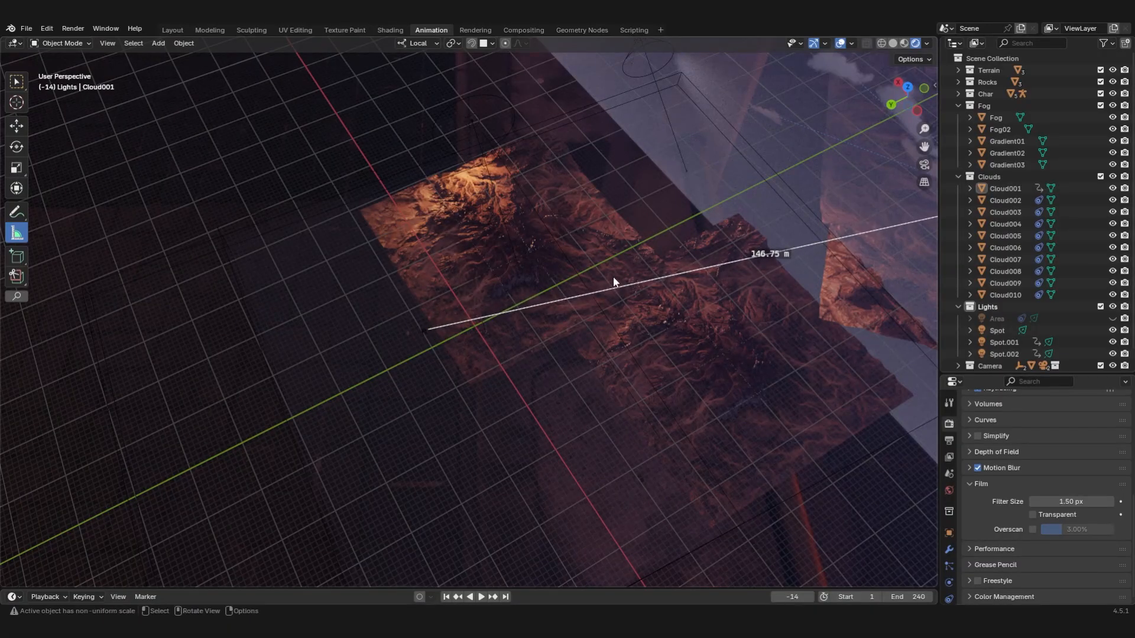
Step: Examine the measured distance across the terrain from several angles, then return to the camera view
middle_drag(613, 275, 636, 137)
middle_drag(599, 175, 545, 365)
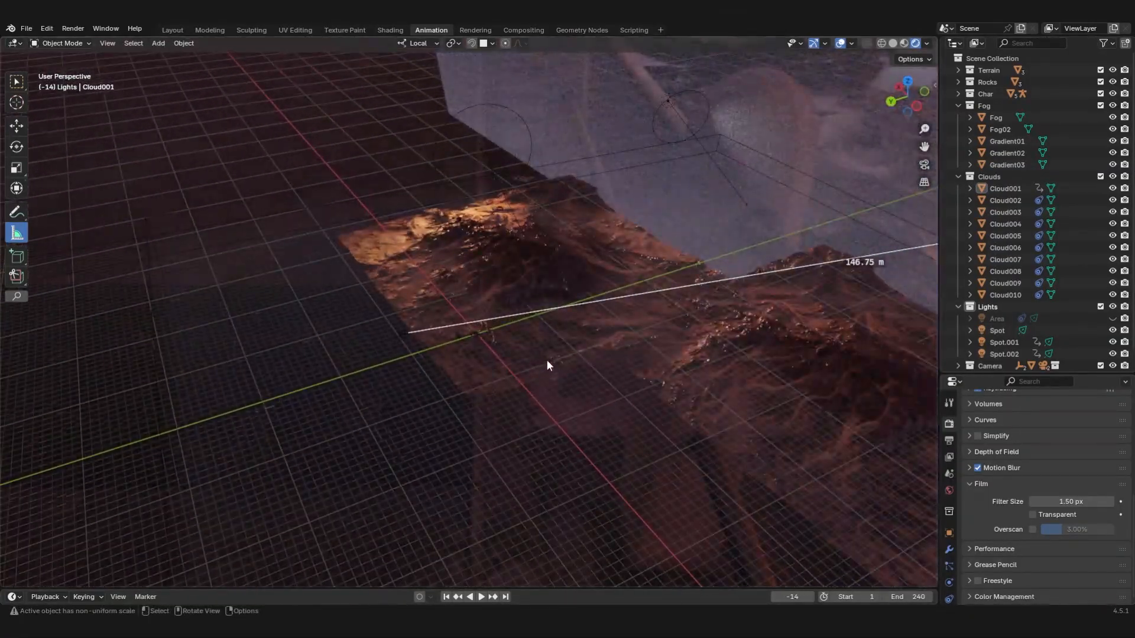
key(KP_0)
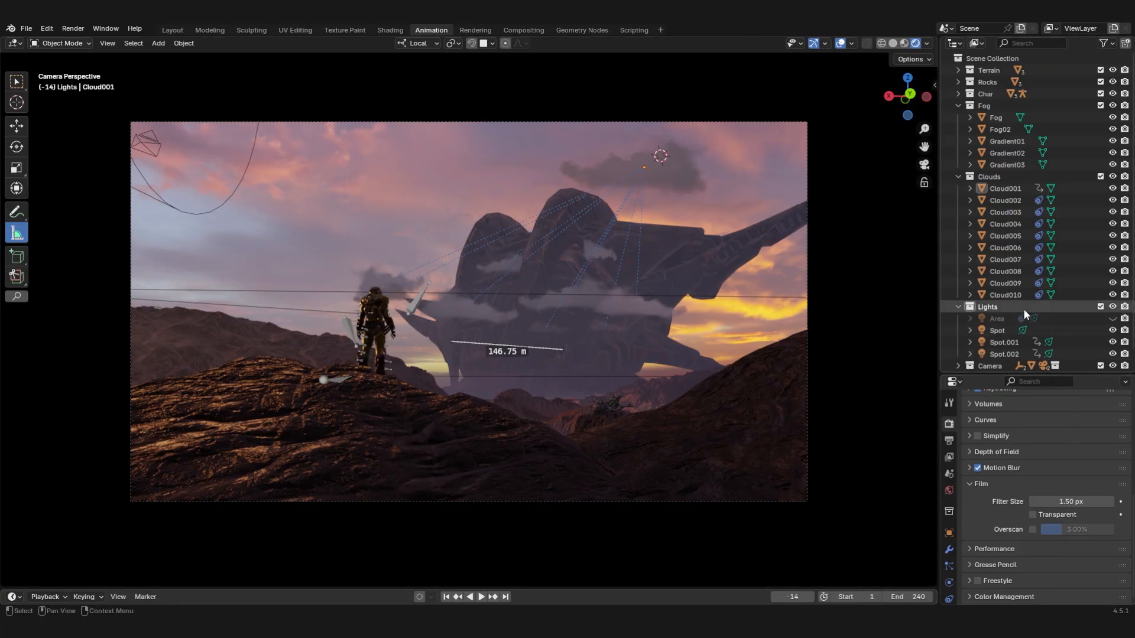
Step: Expand the Camera collection, select the Camera's data and show its lens settings
scroll(1025, 312, down, 1)
click(957, 347)
scroll(978, 333, down, 5)
scroll(979, 336, down, 5)
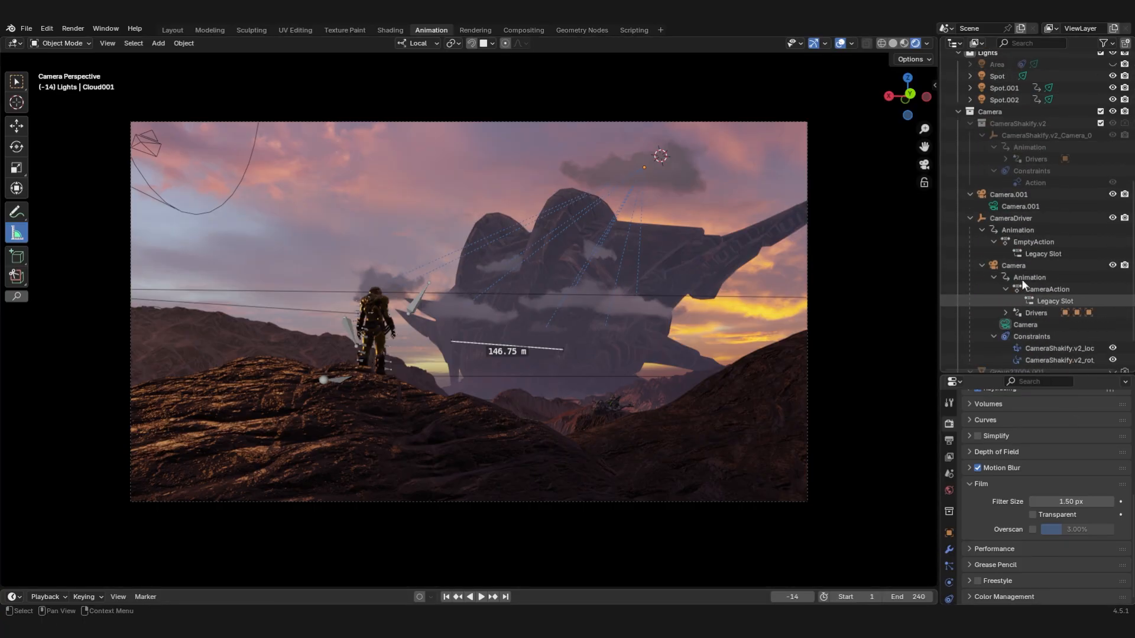
click(1030, 325)
click(949, 580)
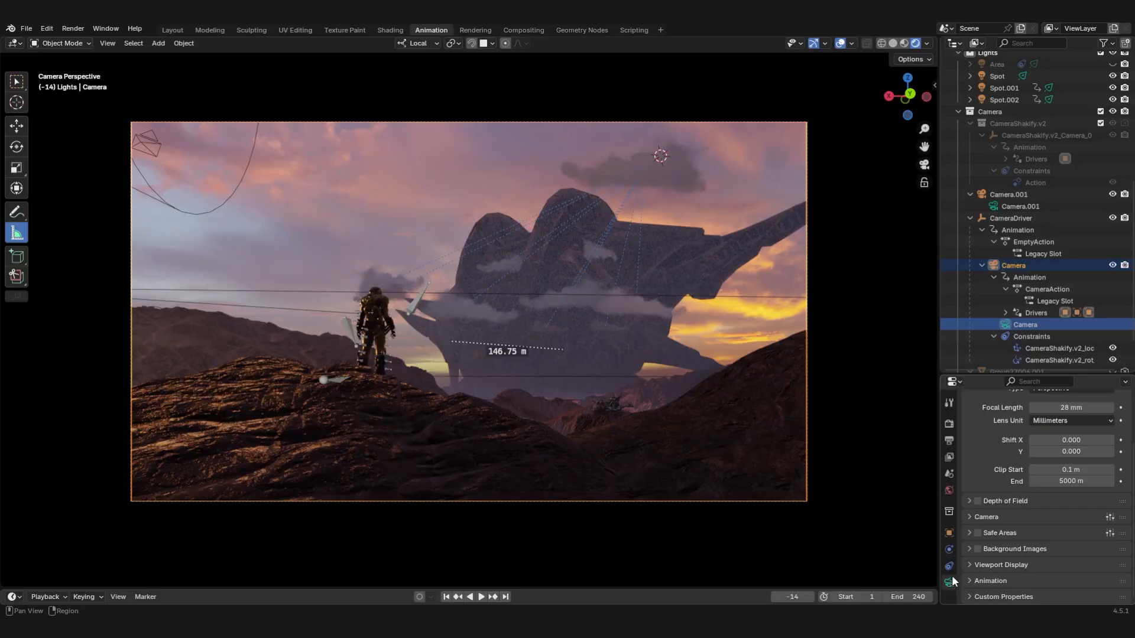
scroll(1020, 472, up, 3)
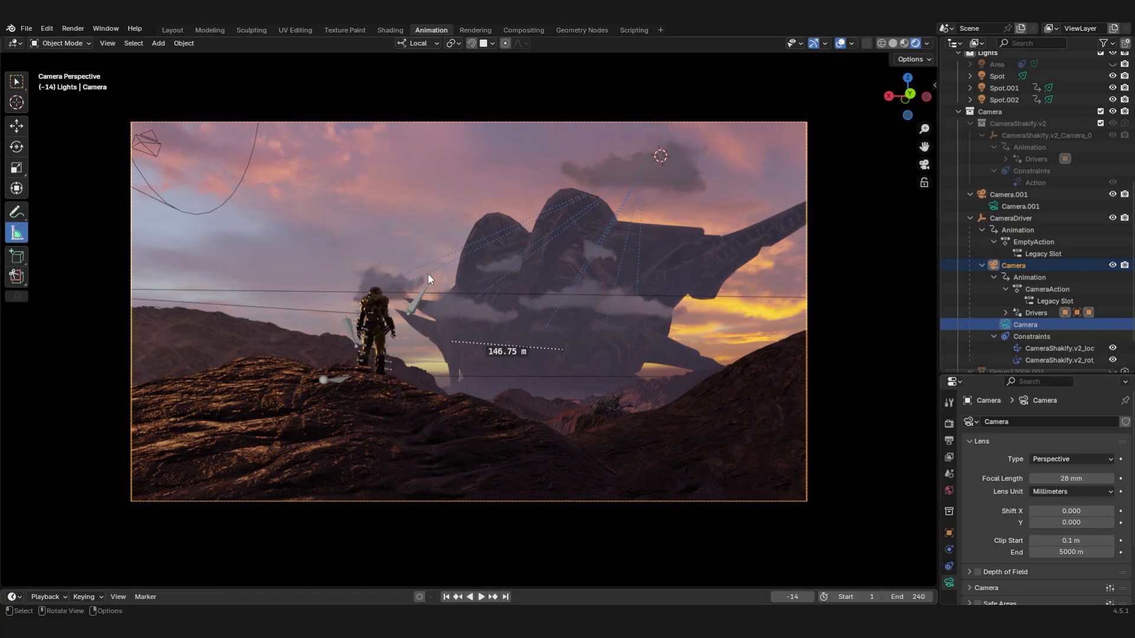
Step: Set the Camera's focal length to 150 mm
click(522, 476)
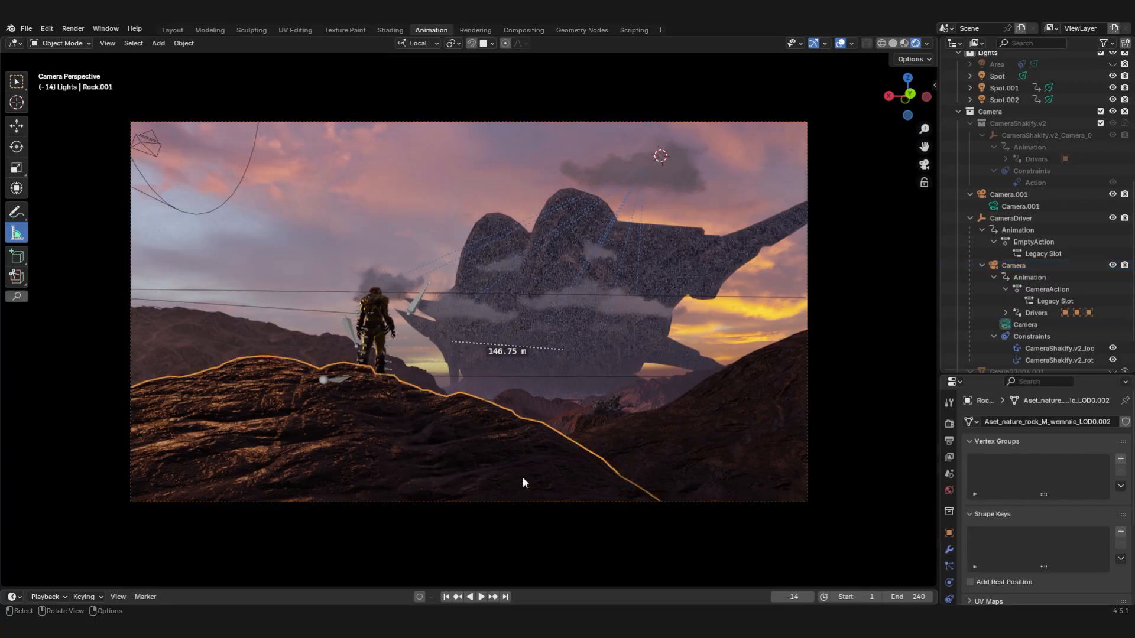
click(1025, 325)
click(1057, 479)
text(150)
key(Return)
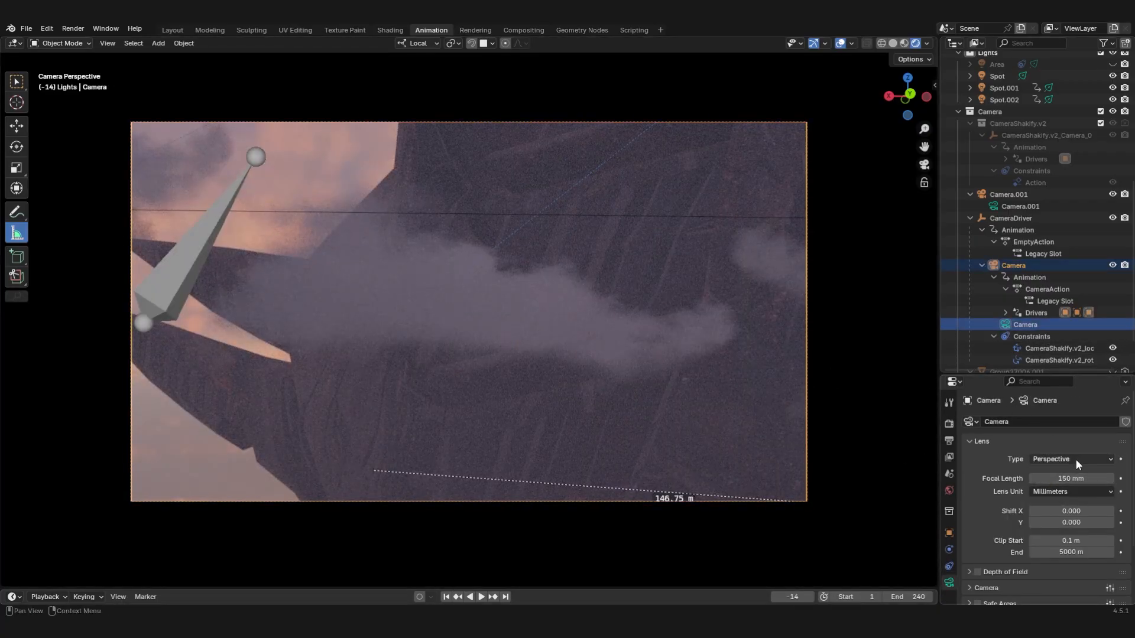
Step: Open the sidebar's view settings and enable the Camera to View lock
click(934, 86)
click(789, 260)
click(789, 260)
click(929, 121)
click(931, 133)
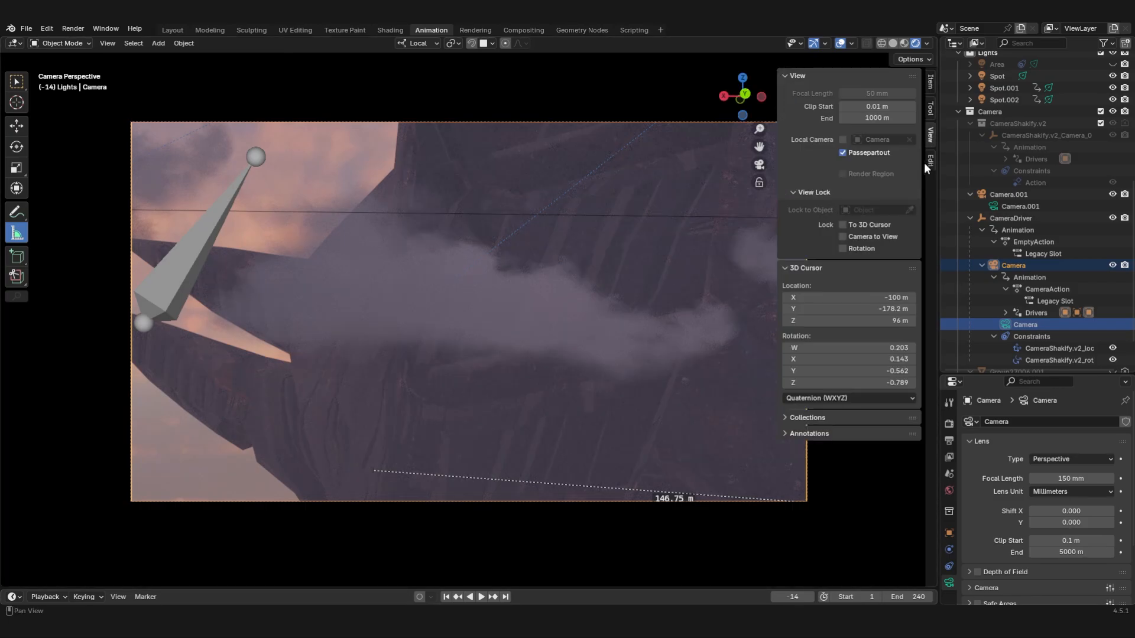
click(844, 236)
Step: Dolly the locked camera back and forward until the character on the rock is framed in the shot
scroll(490, 336, down, 3)
scroll(487, 342, down, 2)
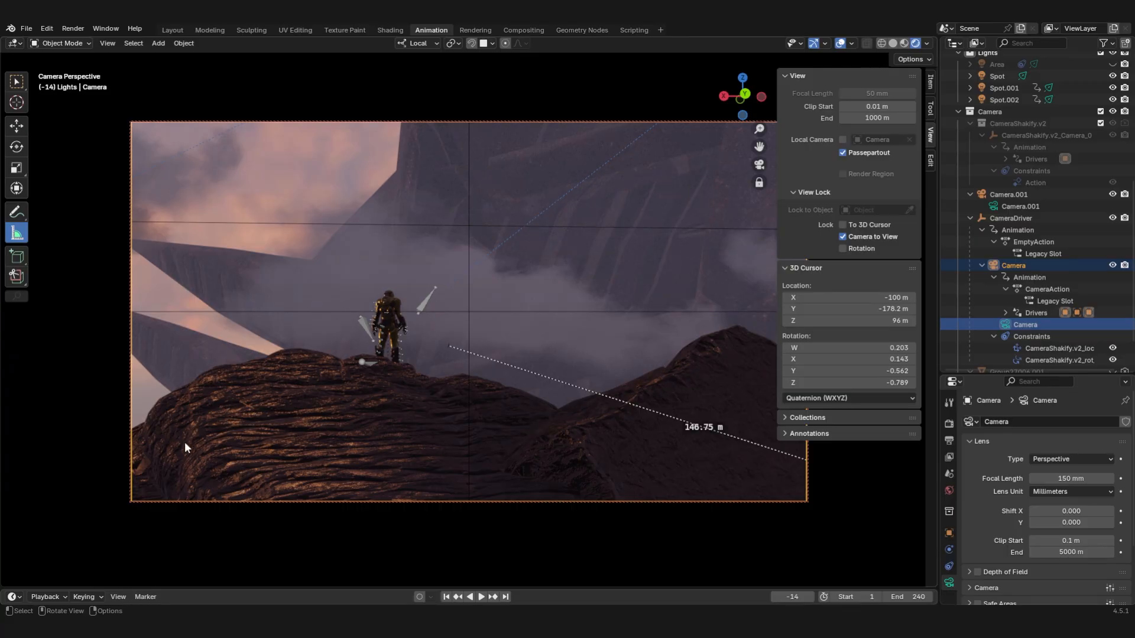
scroll(421, 276, down, 2)
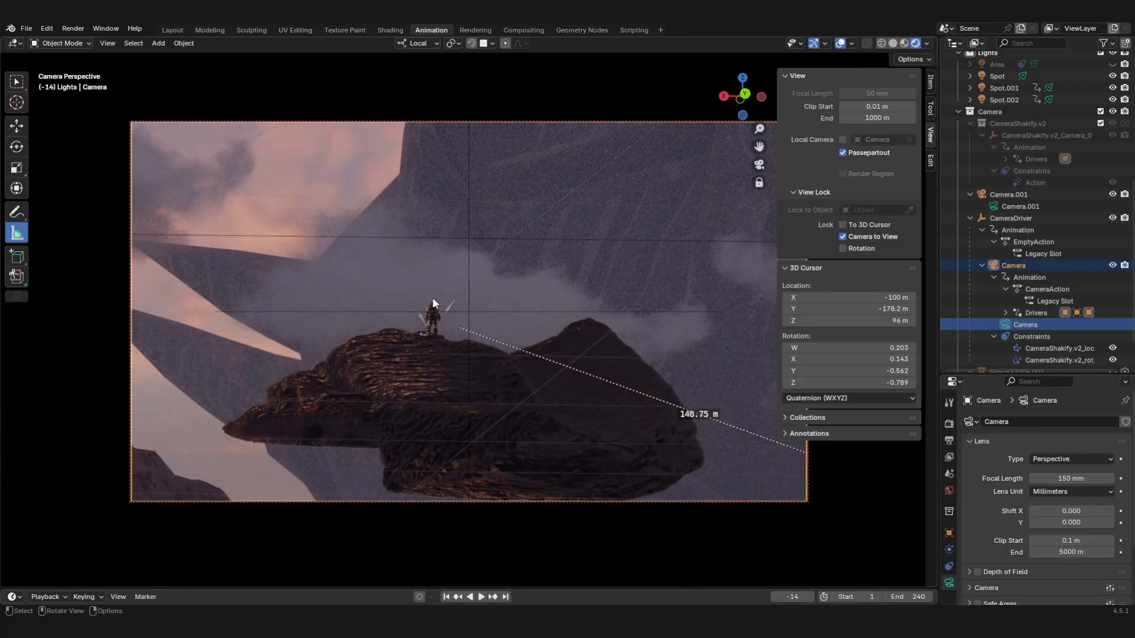
scroll(444, 306, up, 3)
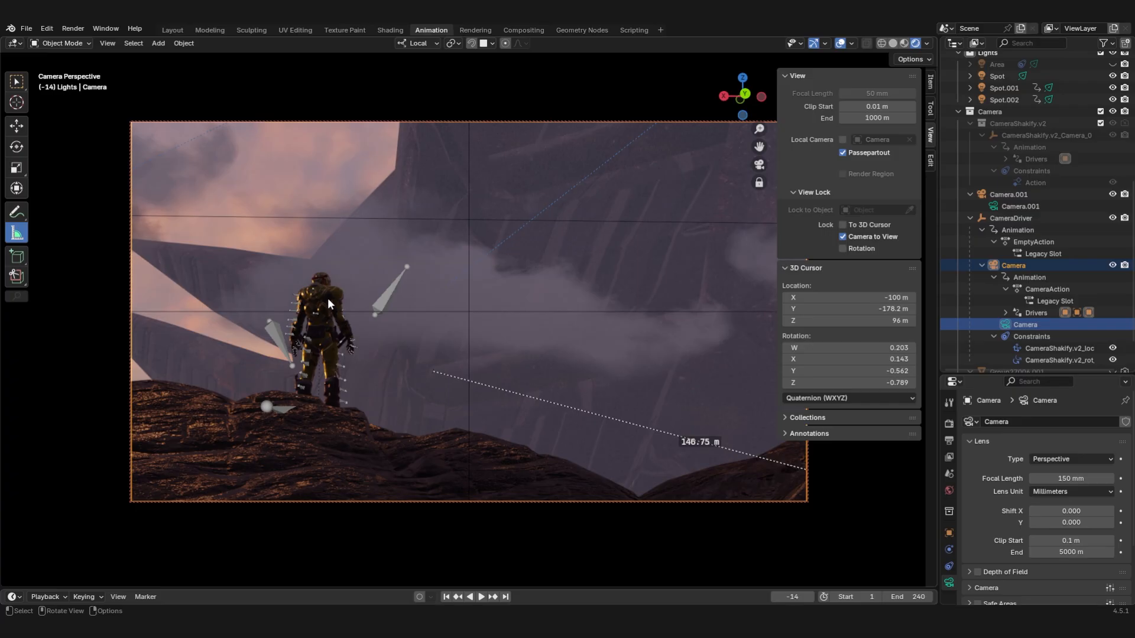
Step: Set the Camera's focal length to 28 mm
click(1061, 479)
text(28)
key(Return)
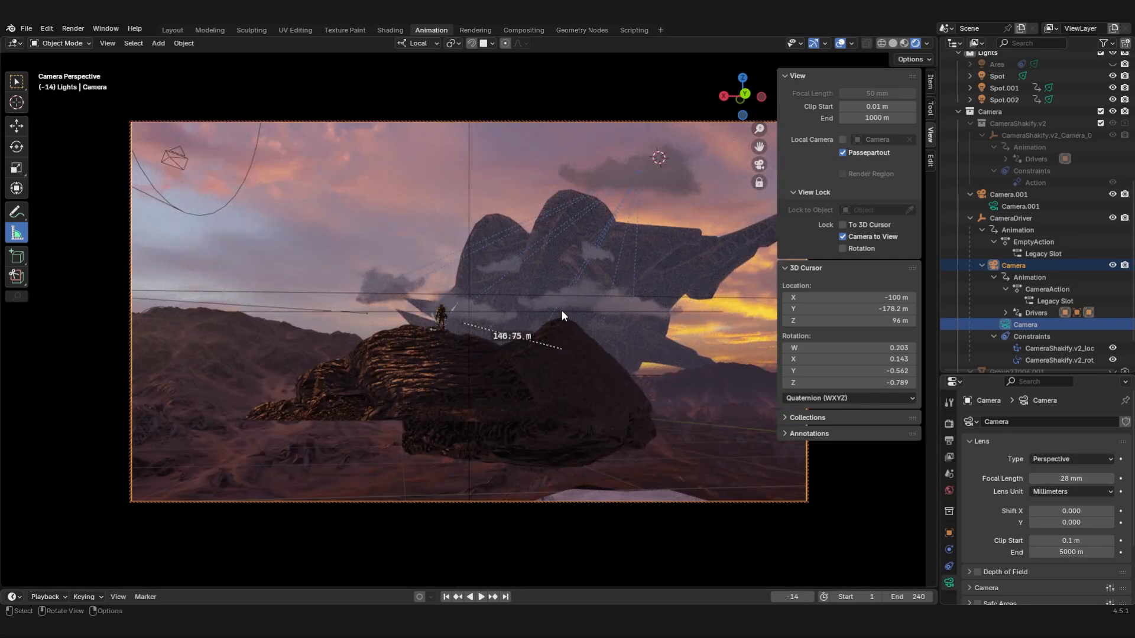
Step: Fly the locked camera far outside the set to show the ship, terrain and cloud planes from a raised angle
scroll(561, 310, up, 3)
drag(743, 114, 565, 242)
drag(743, 106, 709, 60)
scroll(629, 228, up, 3)
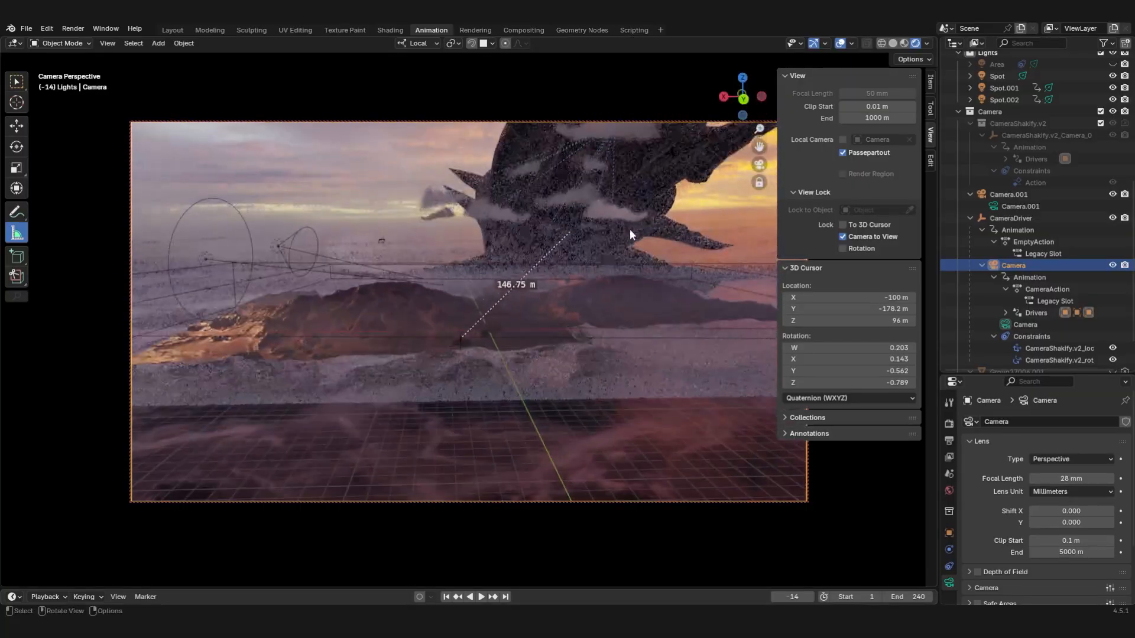
scroll(627, 225, down, 7)
drag(743, 90, 438, 266)
drag(746, 97, 842, 92)
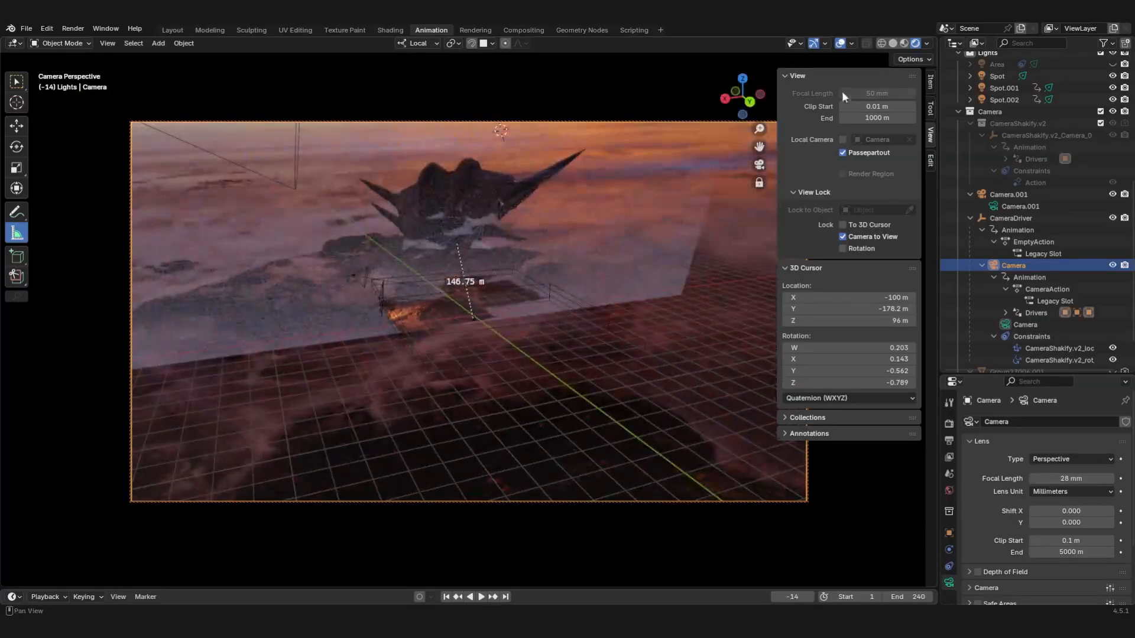
Step: Collapse the View and 3D Cursor sections and move the locked camera low and close to the terrain
click(792, 76)
click(786, 91)
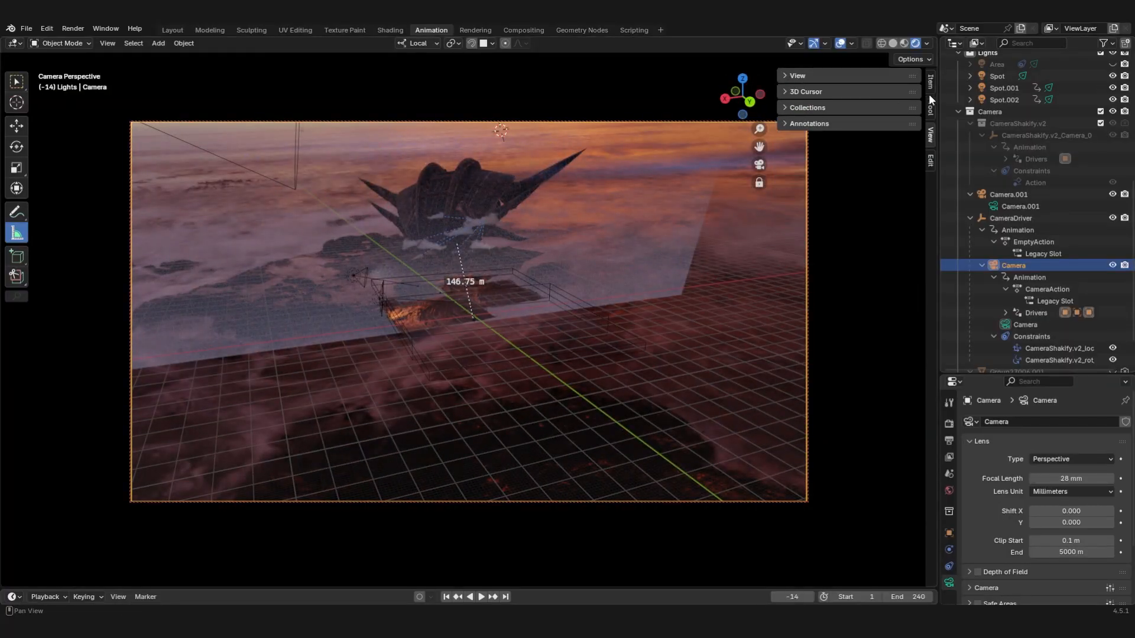
scroll(520, 211, up, 5)
scroll(521, 212, up, 2)
drag(747, 99, 430, 383)
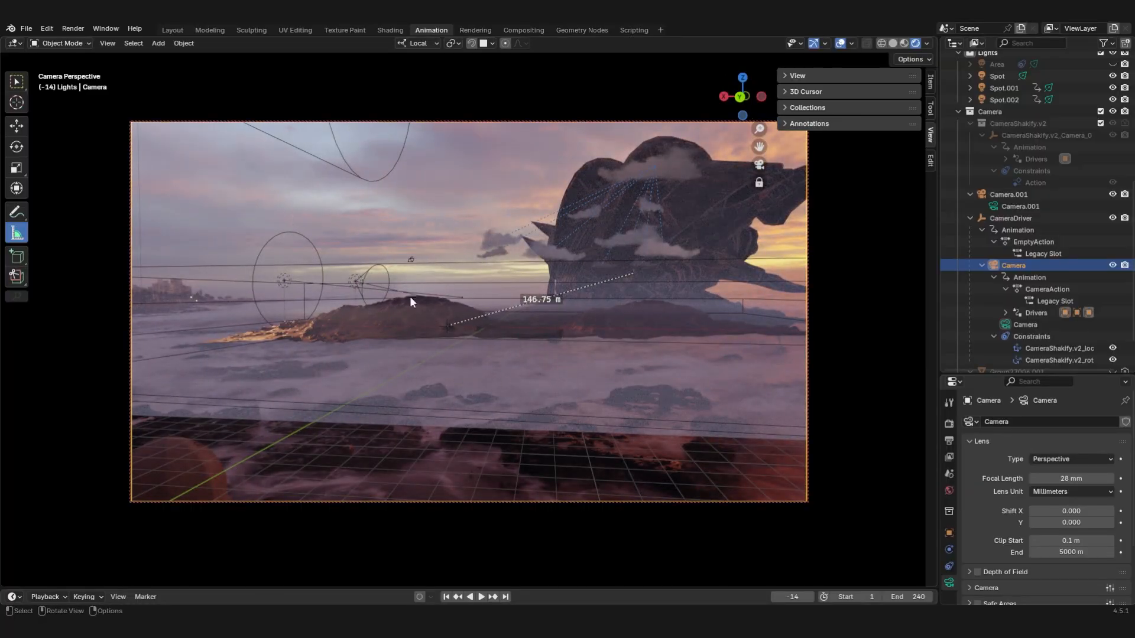
scroll(452, 335, up, 5)
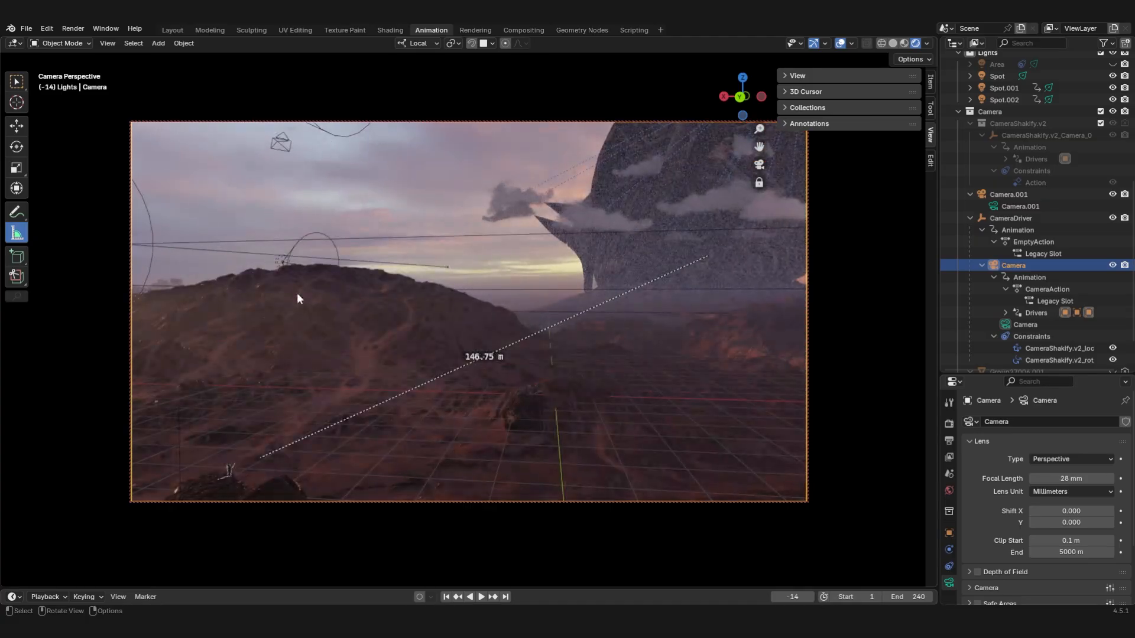
scroll(320, 299, down, 5)
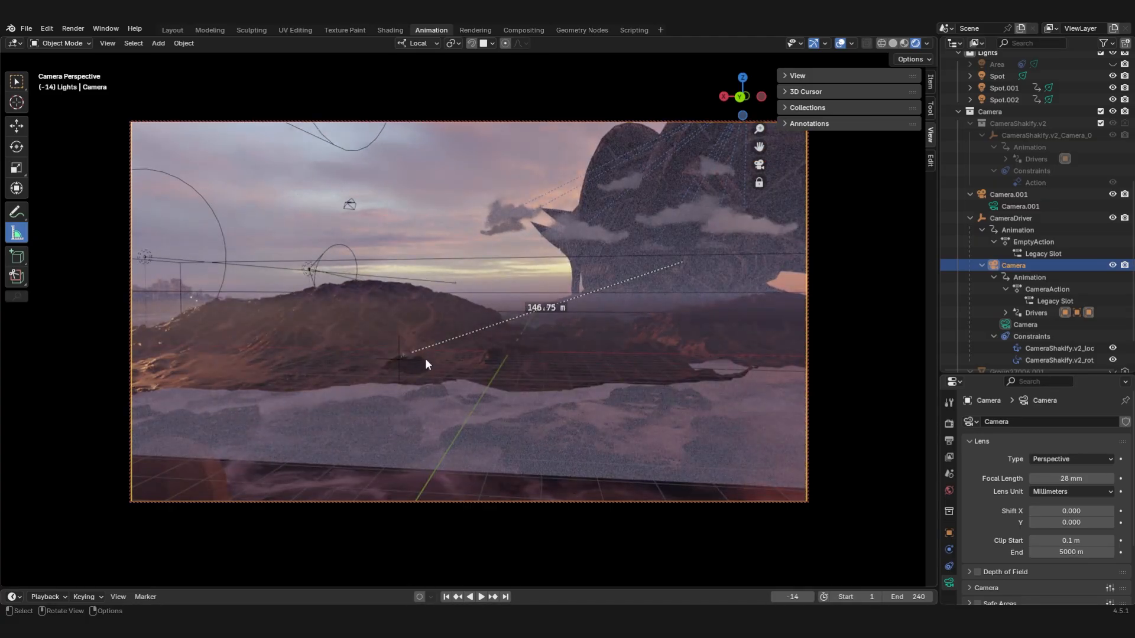
Step: Undo the camera moves and focal length changes back to the original shot framing
click(759, 164)
click(758, 164)
key(ctrl+z)
key(ctrl+z)
key(ctrl+z)
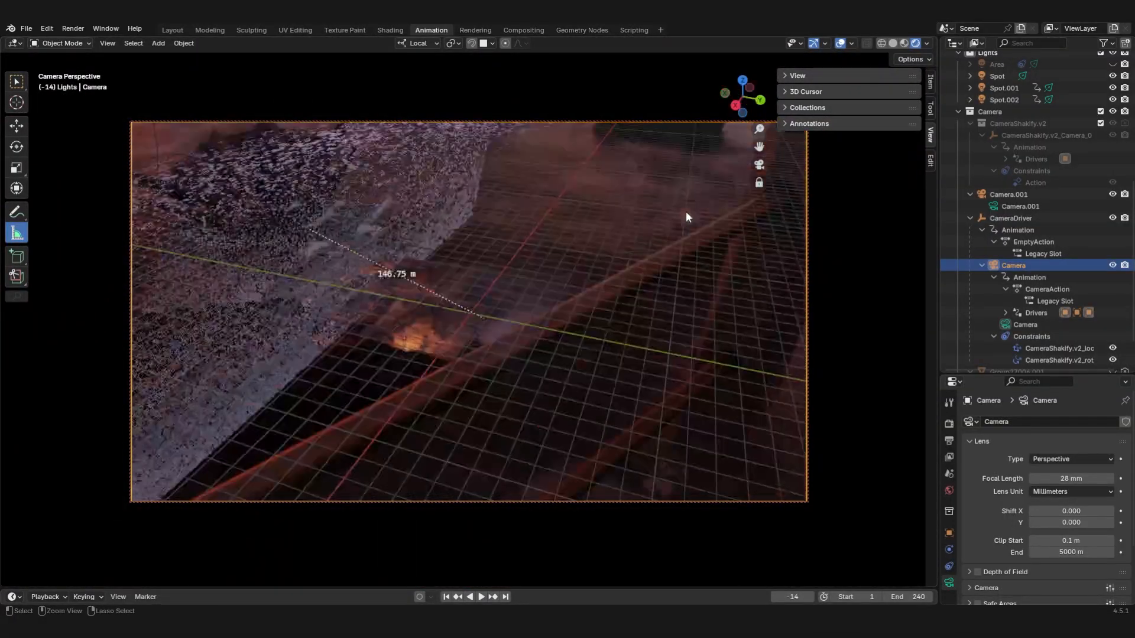
key(ctrl+z)
key(ctrl+z)
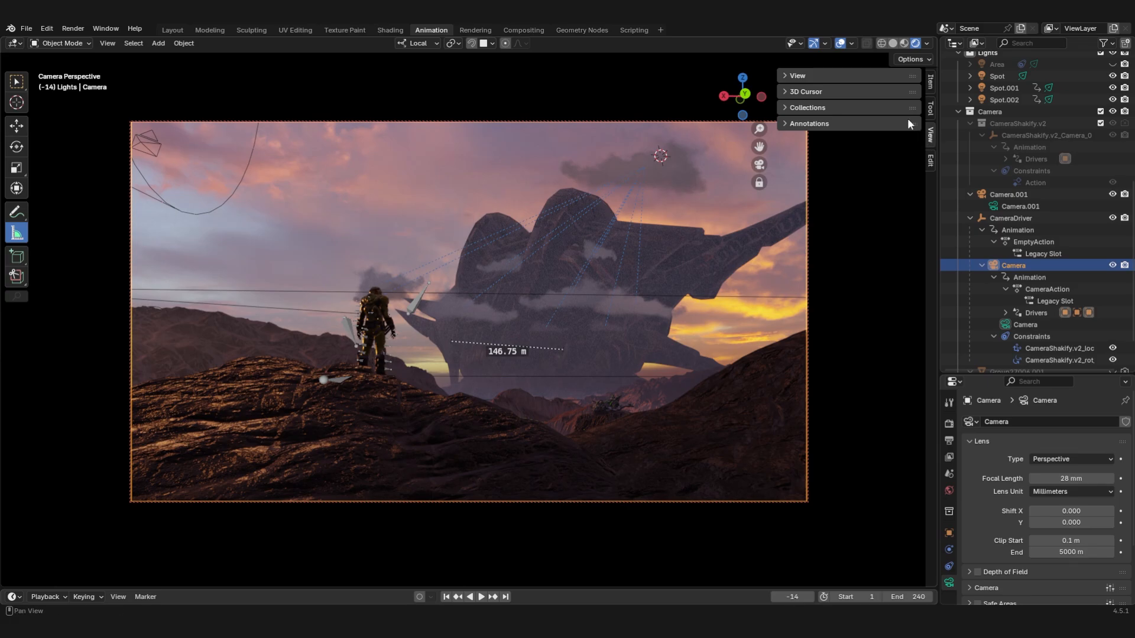
Step: Expand the view settings again and turn off the Camera to View lock
click(807, 107)
click(807, 108)
click(928, 117)
click(929, 135)
click(786, 108)
click(787, 91)
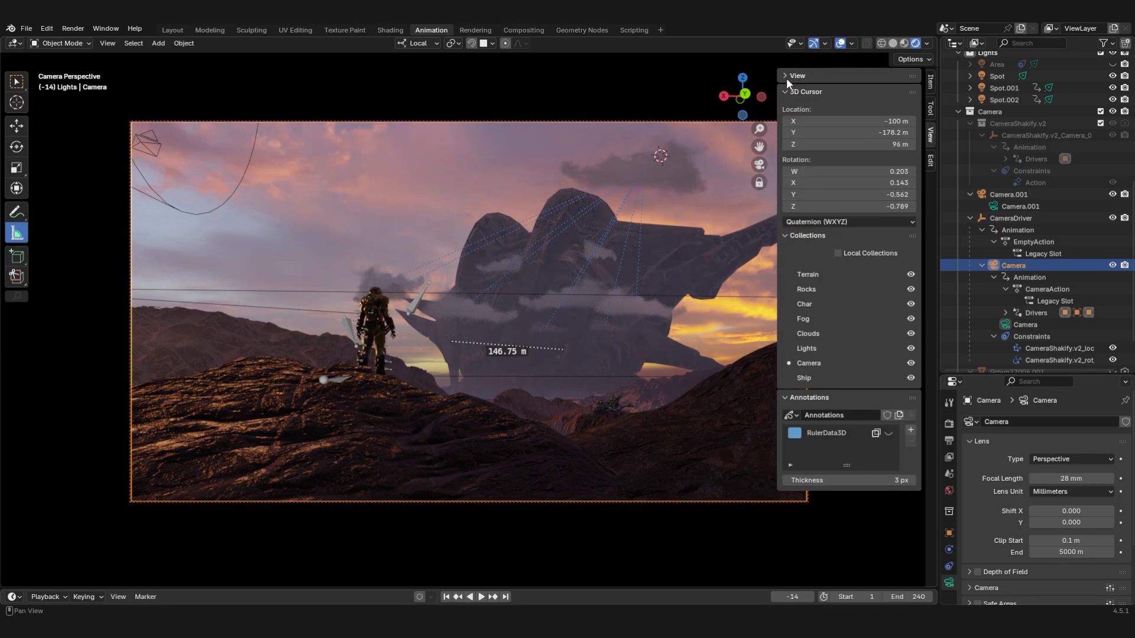
click(788, 76)
click(851, 235)
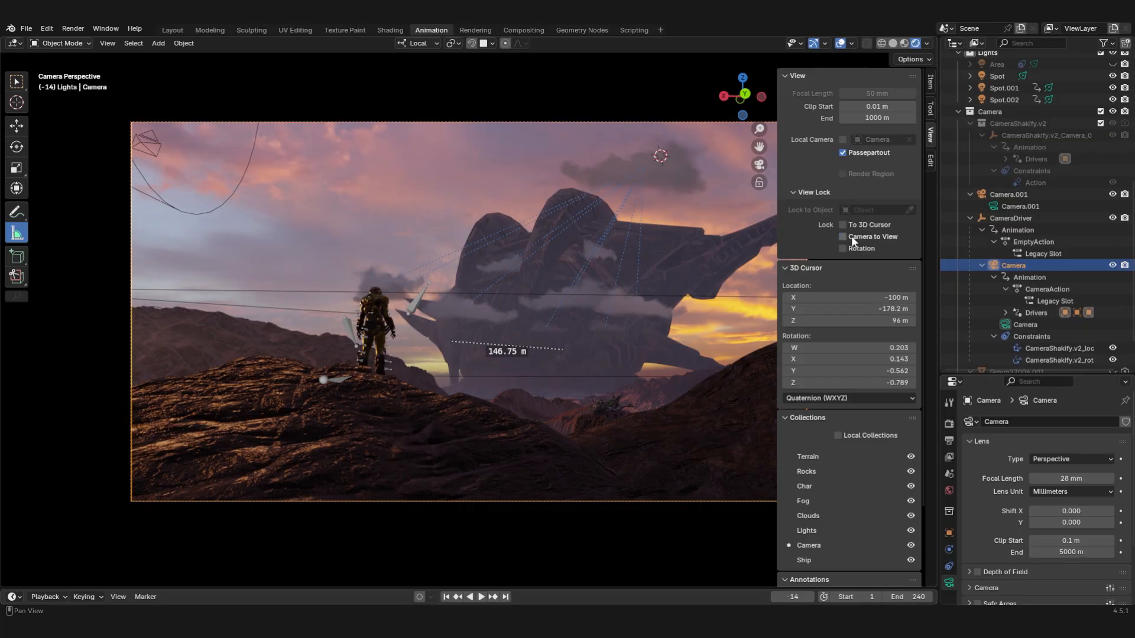
Step: Collapse all the view sections, check the Camera's transform values and collapse the Transform section
click(787, 76)
click(787, 91)
click(789, 107)
click(786, 123)
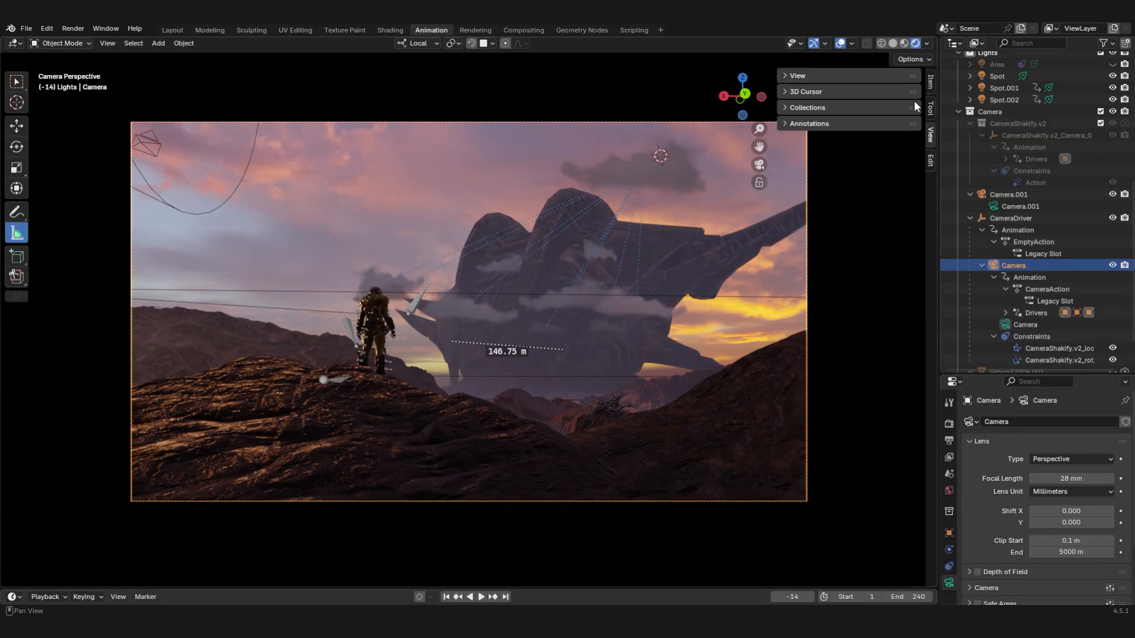
click(929, 83)
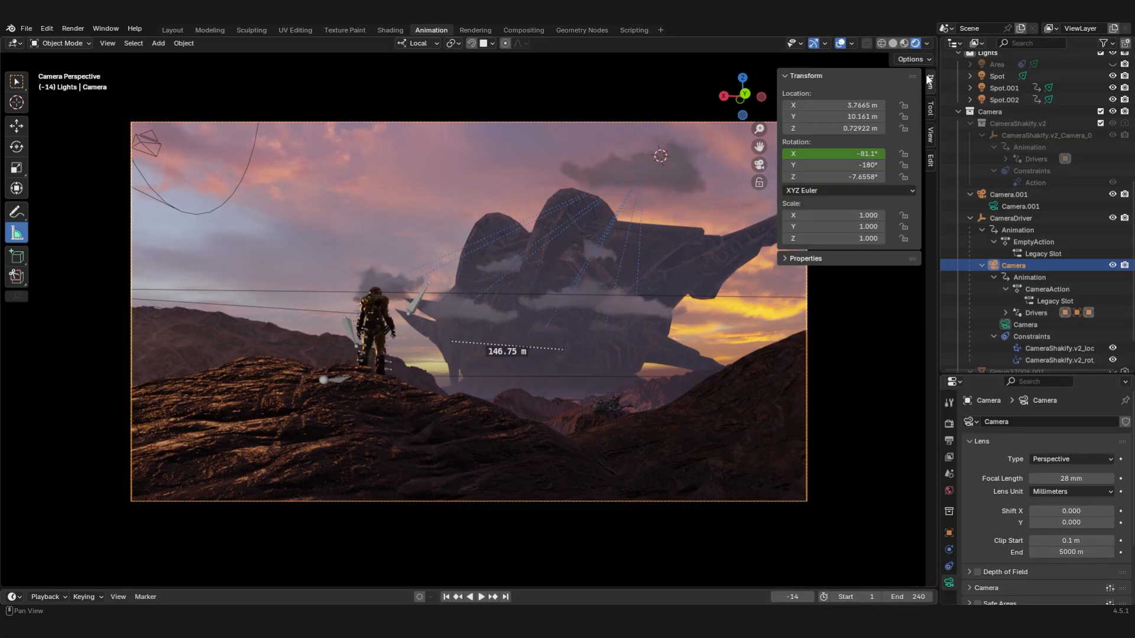
click(825, 77)
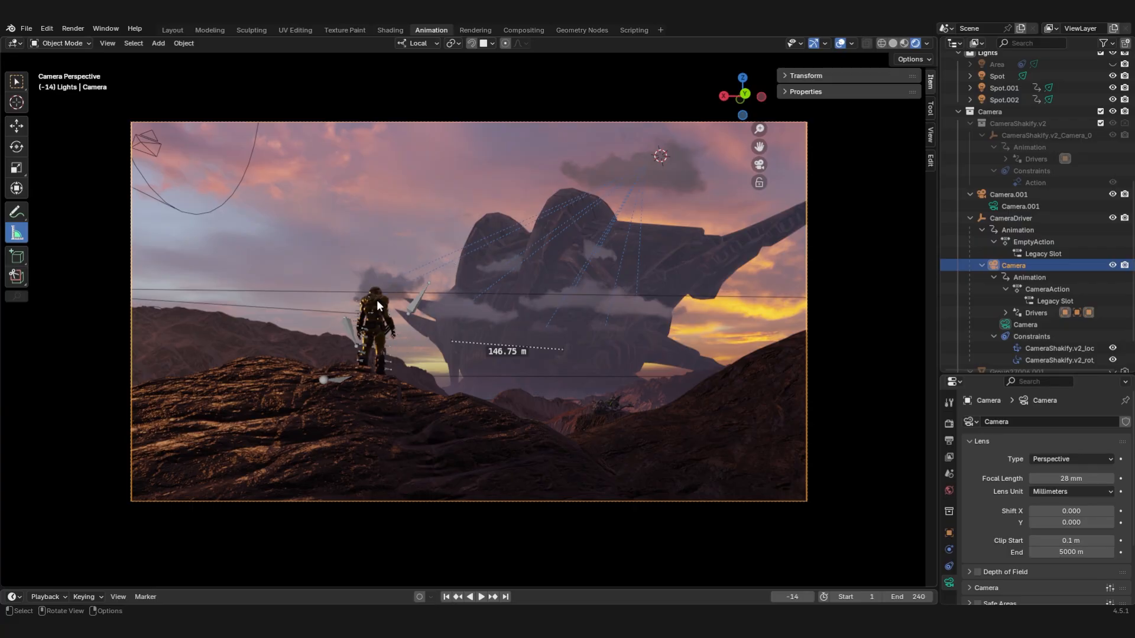
Step: Enable the Transparent film option in the render settings
click(948, 423)
scroll(998, 510, down, 8)
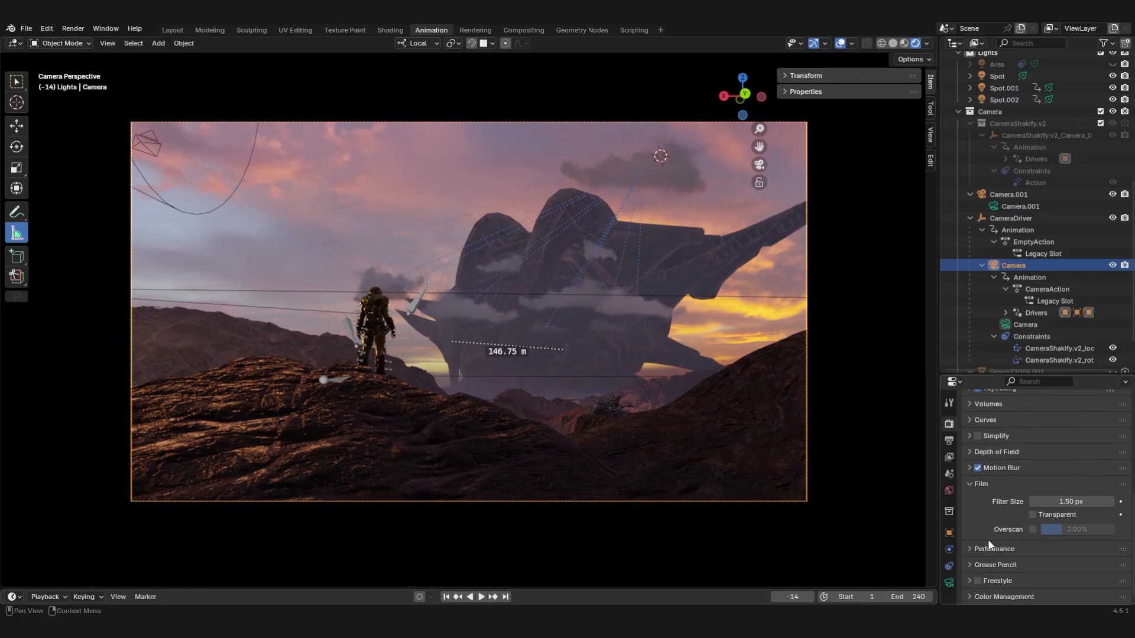
click(1032, 514)
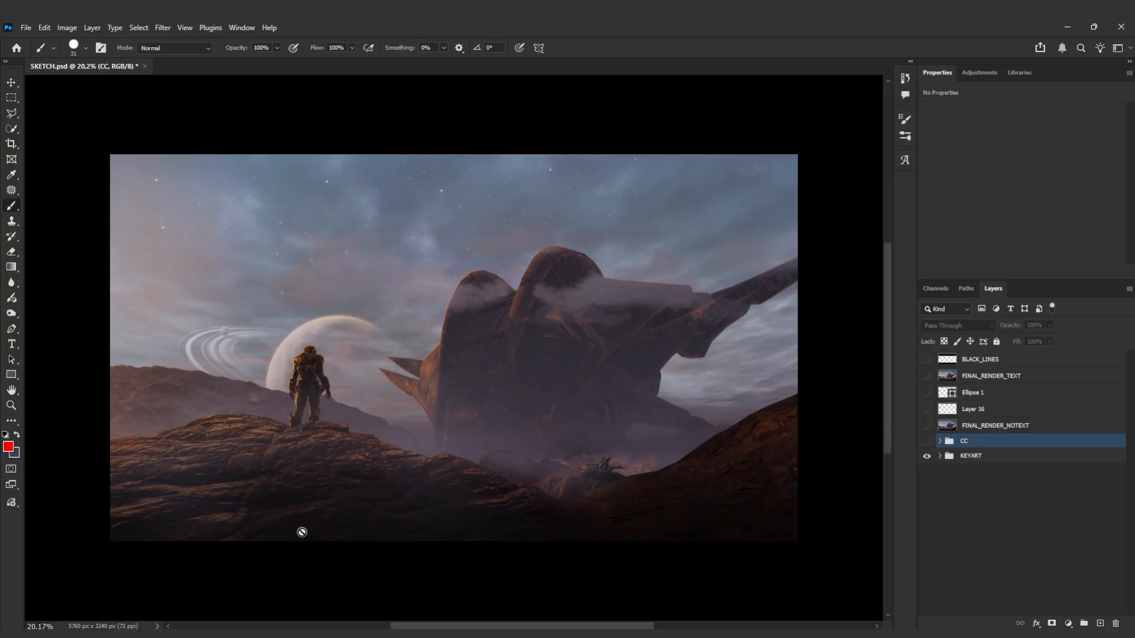
Step: In SKETCH.psd in Photoshop, expand the KEYART group and collapse its SKY+OORT subgroup
click(939, 455)
scroll(949, 483, down, 3)
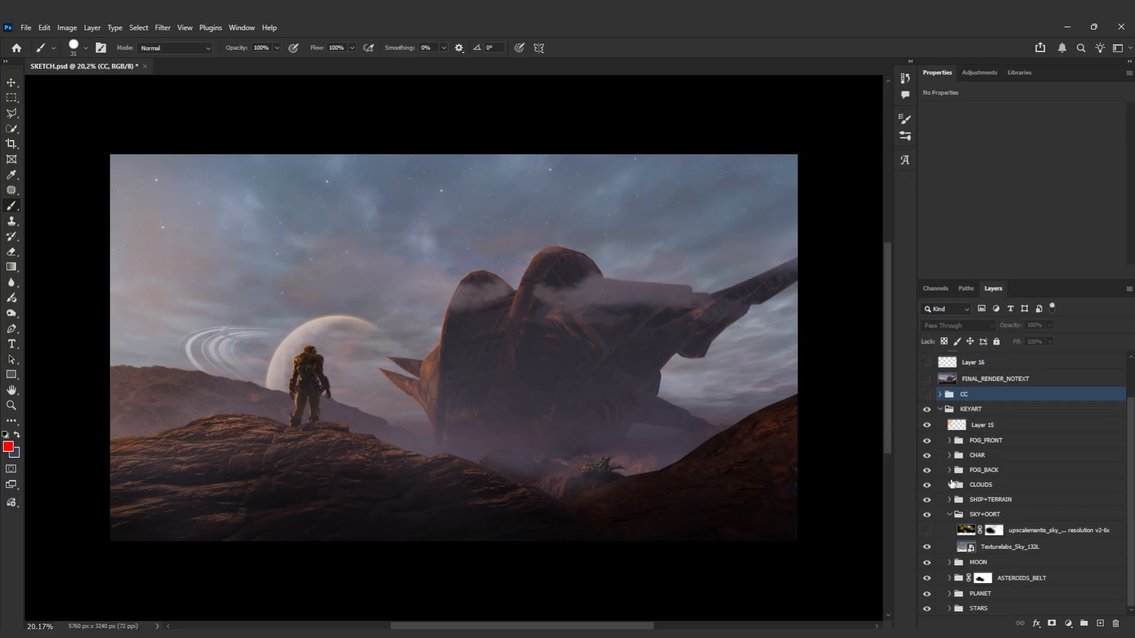
click(951, 514)
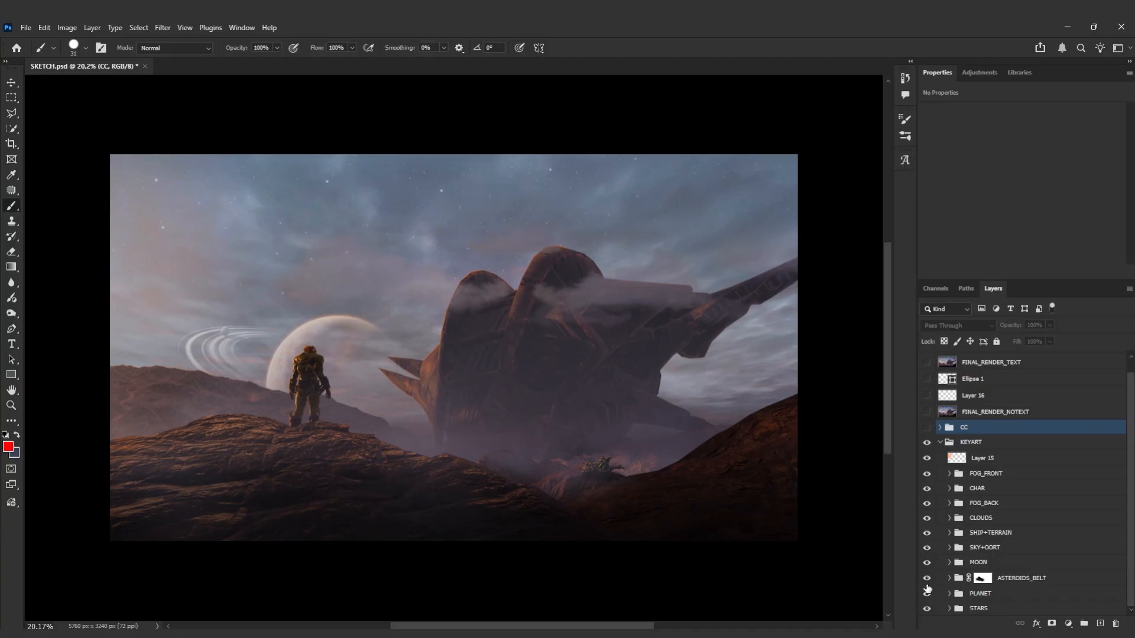
Step: Inspect the ringed planet and moon closely, then hide the PLANET, ASTEROIDS_BELT and MOON groups
alt+scroll(260, 358, up, 7)
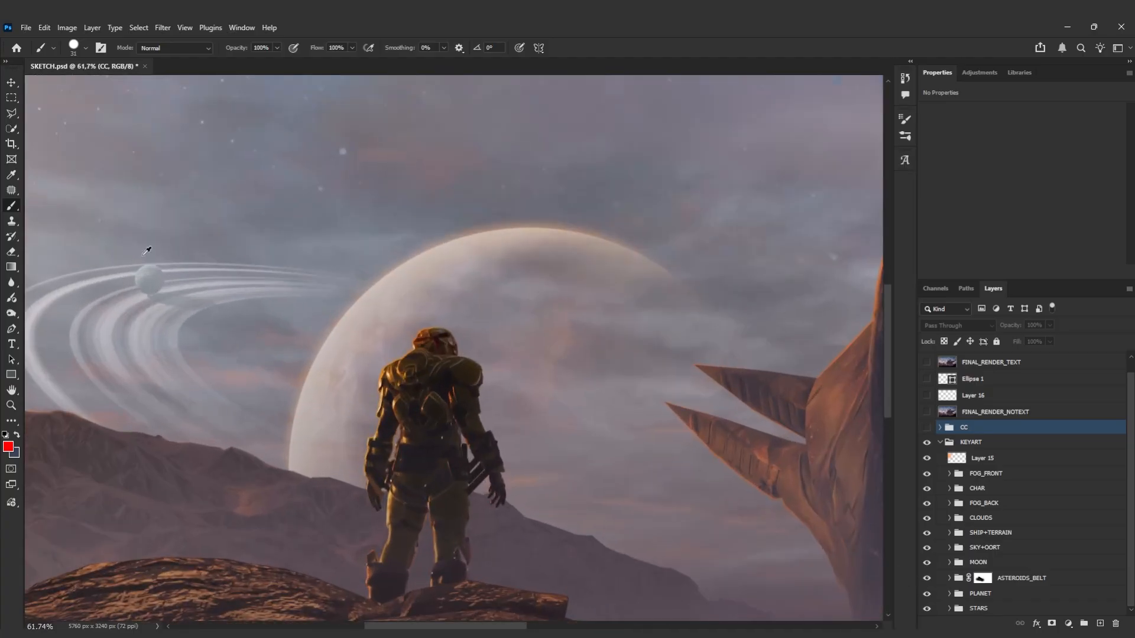
alt+scroll(156, 309, up, 4)
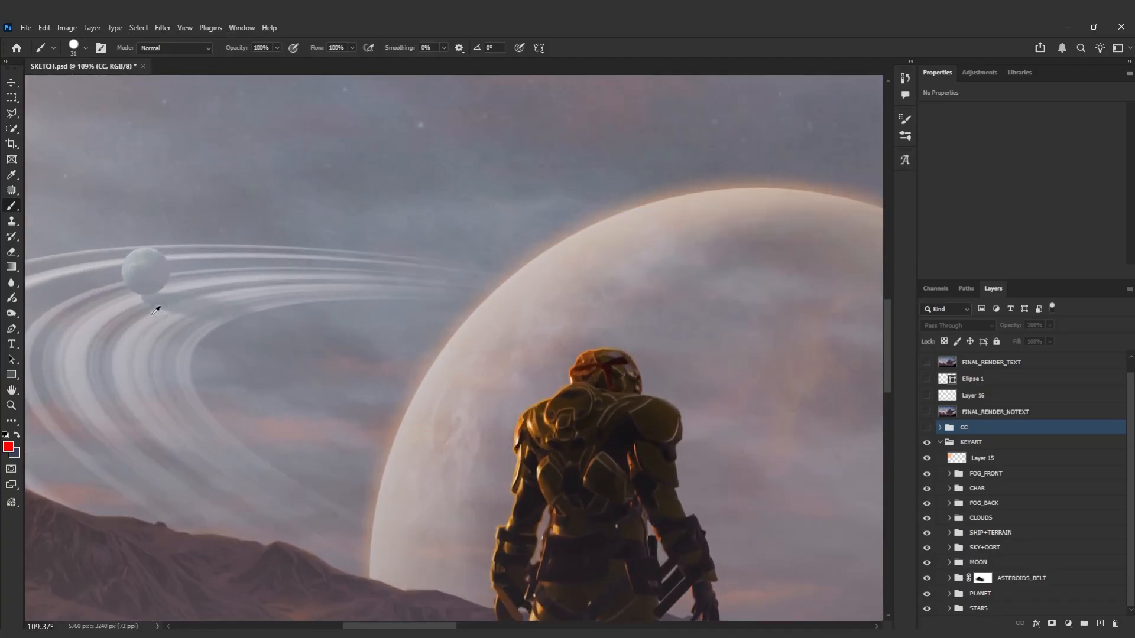
alt+scroll(156, 309, down, 10)
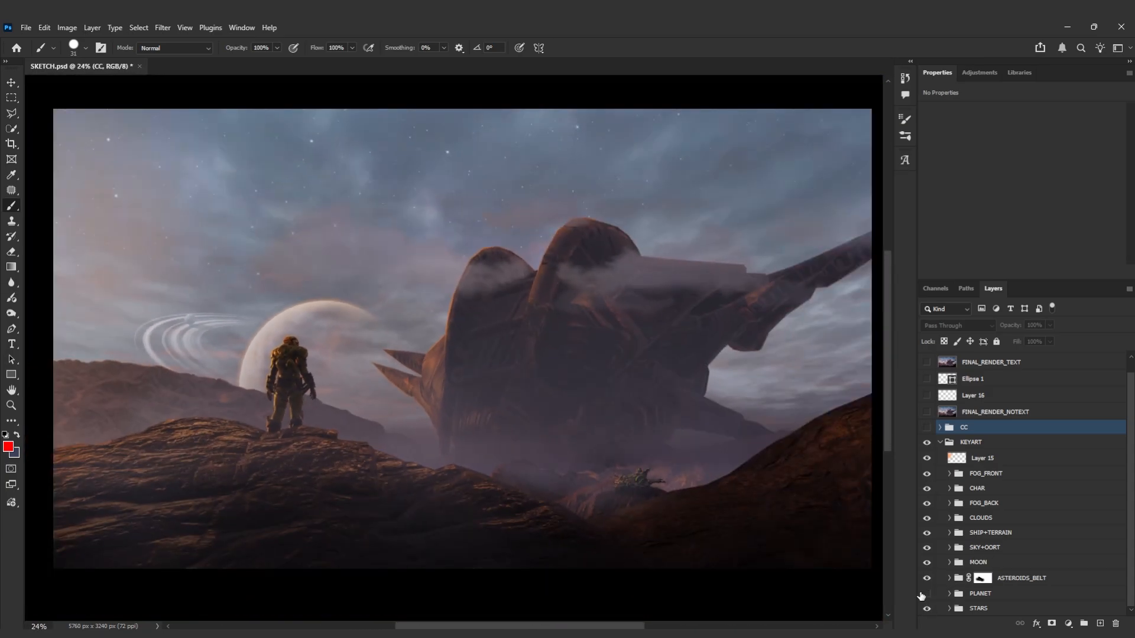
click(925, 593)
click(926, 578)
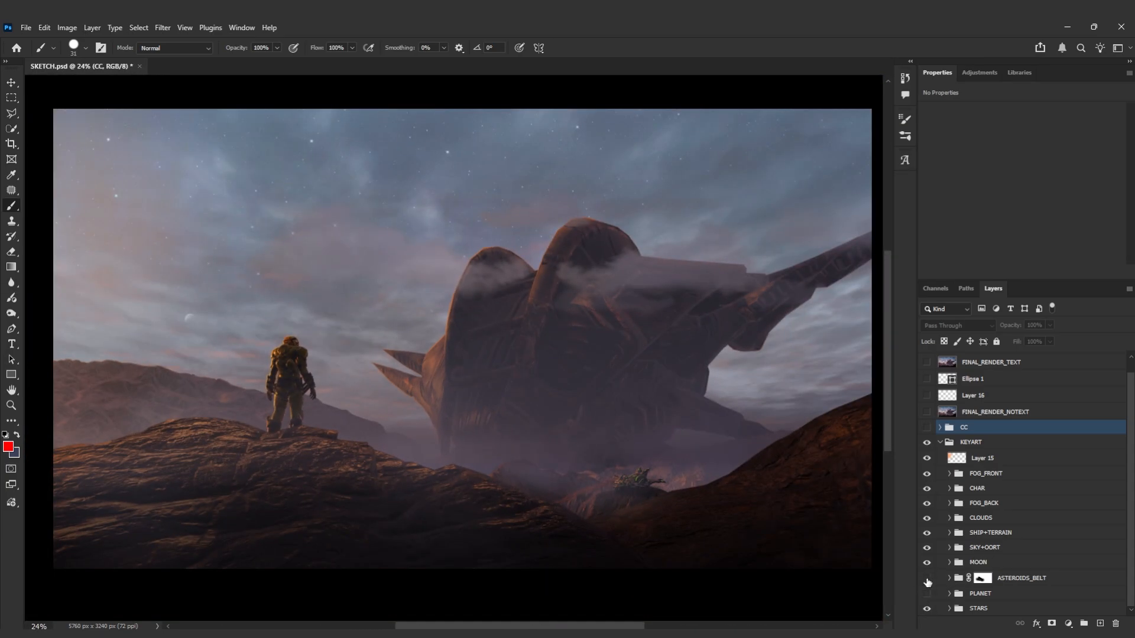
alt+scroll(326, 332, down, 1)
click(926, 562)
alt+scroll(347, 367, down, 1)
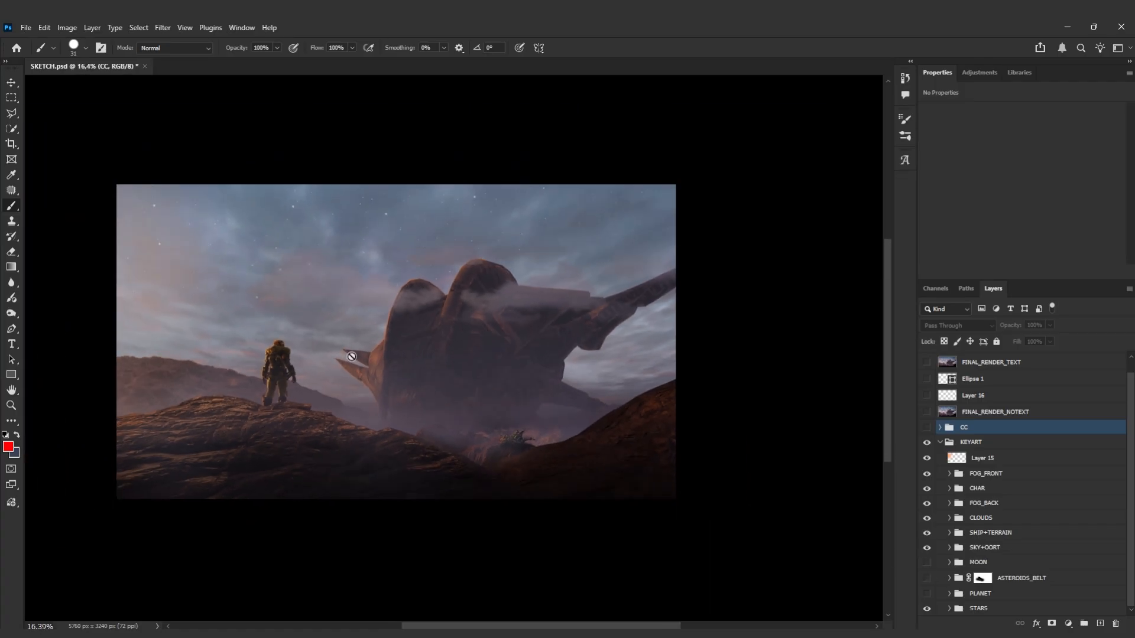
alt+scroll(194, 366, up, 1)
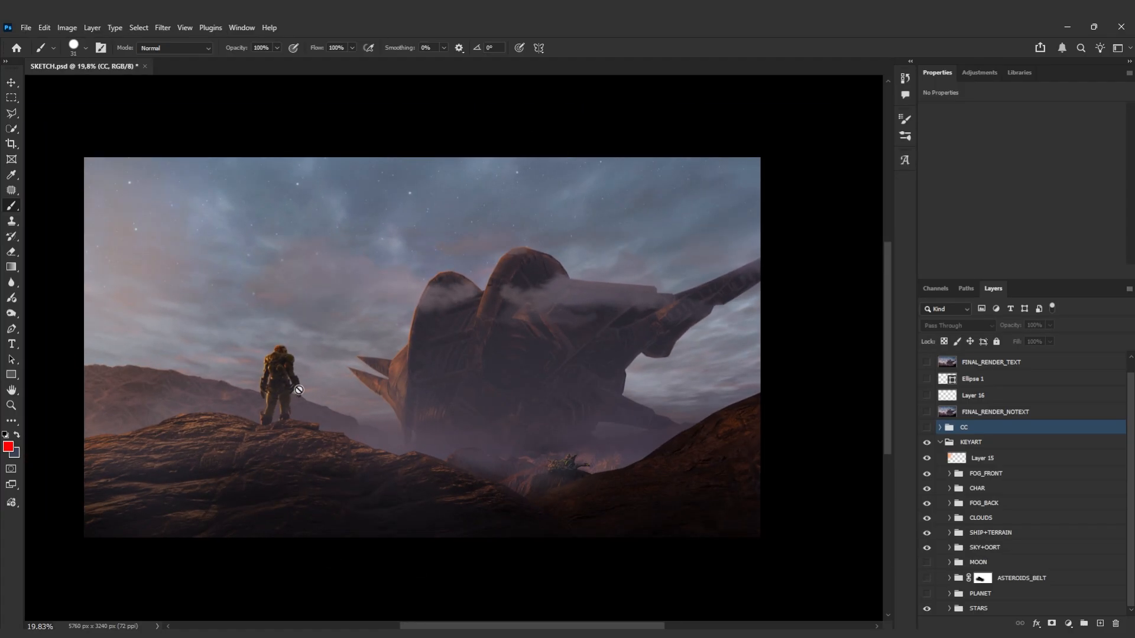
Step: Switch the SHIP+TERRAIN, CLOUDS and FOG_BACK groups off and back on one by one to compare the image with and without each
alt+scroll(124, 373, up, 1)
alt+scroll(175, 380, down, 1)
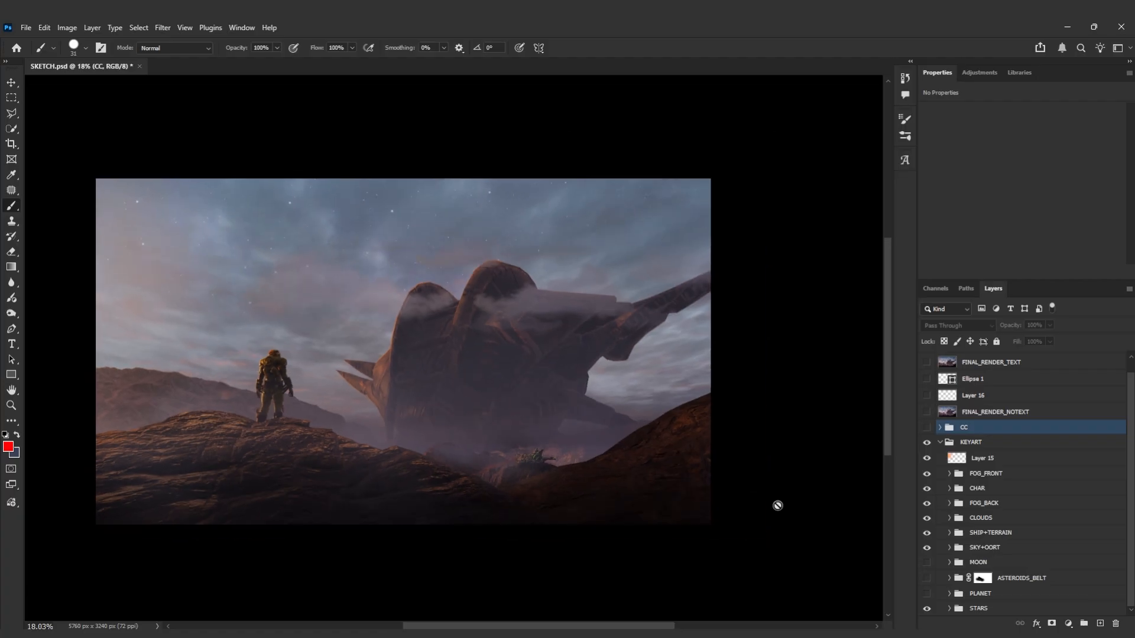
click(927, 533)
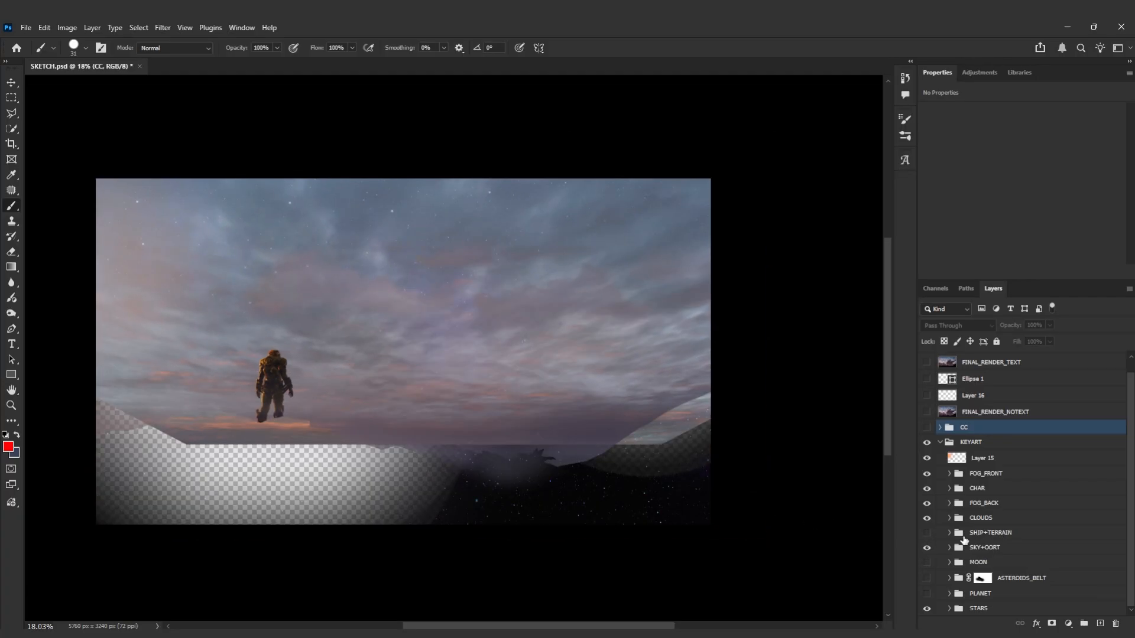
click(926, 533)
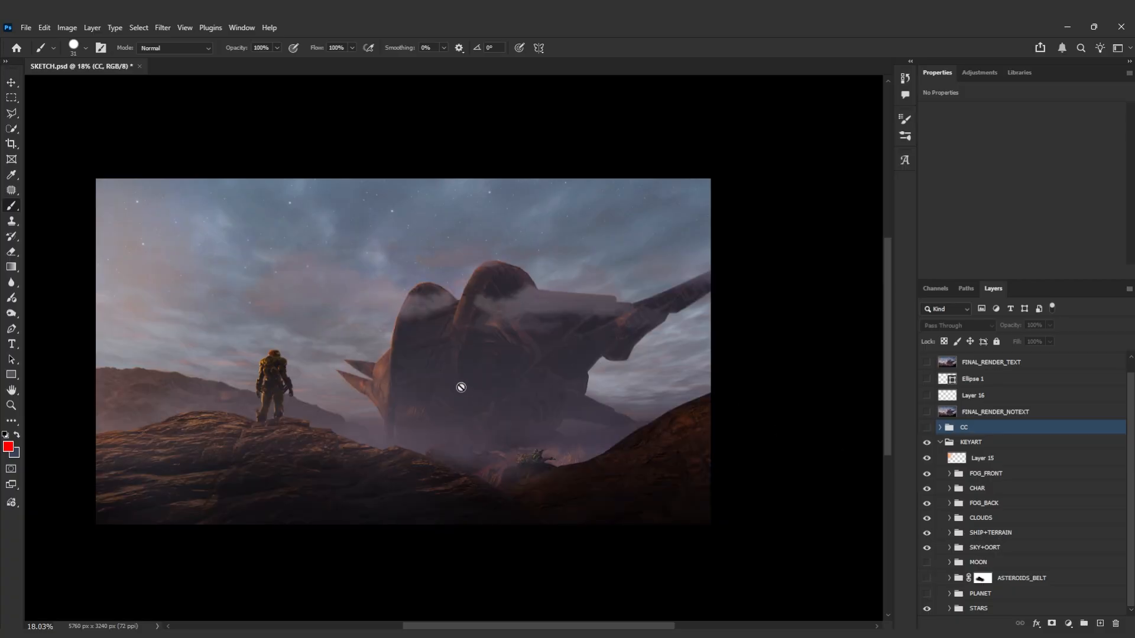
click(925, 518)
click(926, 519)
click(926, 504)
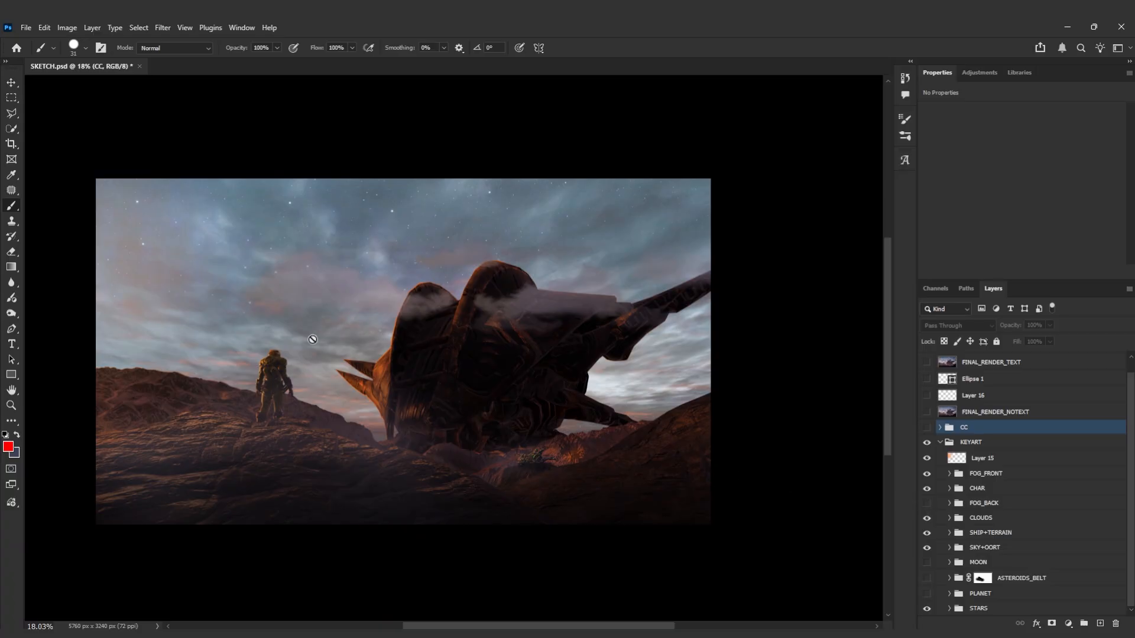
click(927, 503)
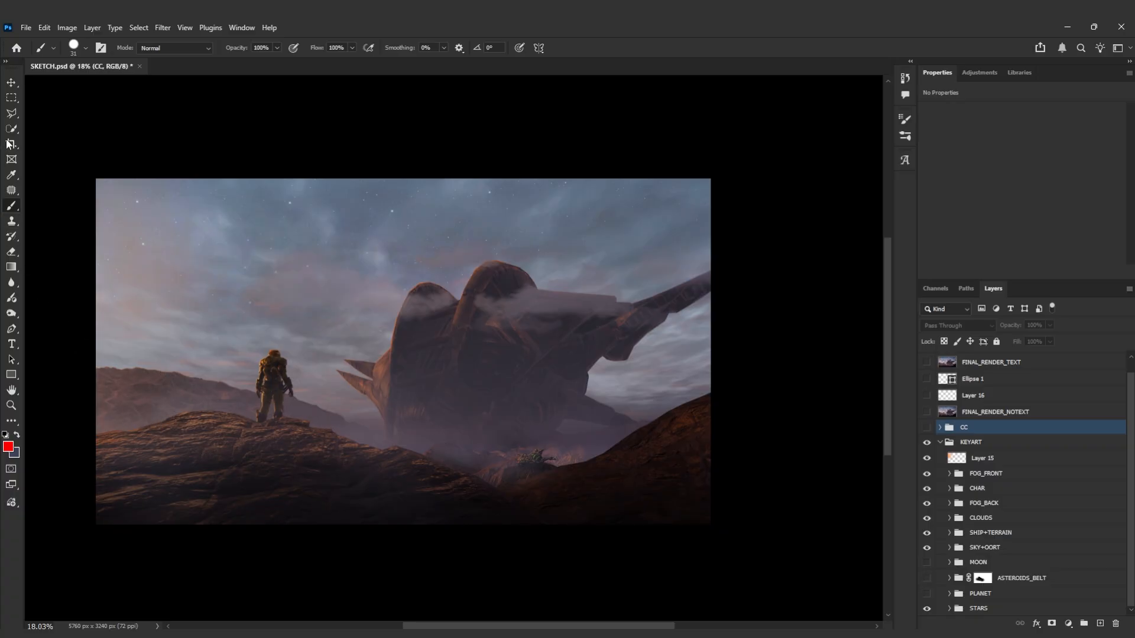
click(12, 113)
alt+scroll(155, 391, up, 1)
click(93, 443)
click(203, 411)
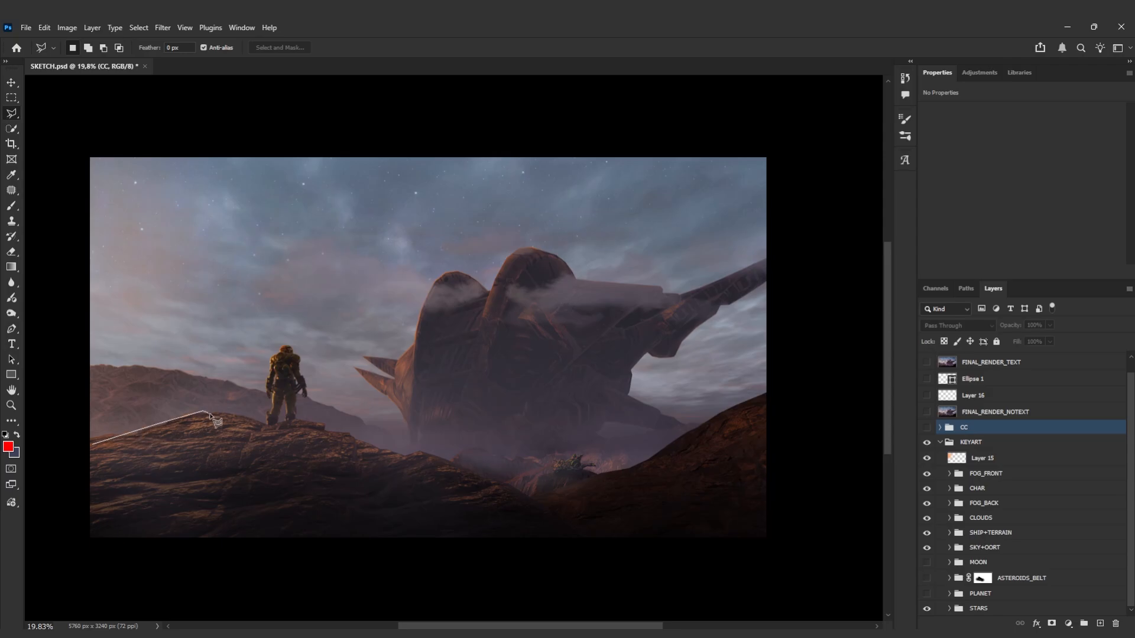
key(Escape)
Step: Inspect the armoured character up close and expand the CHAR group to reveal its adjustment layers
scroll(355, 440, up, 1)
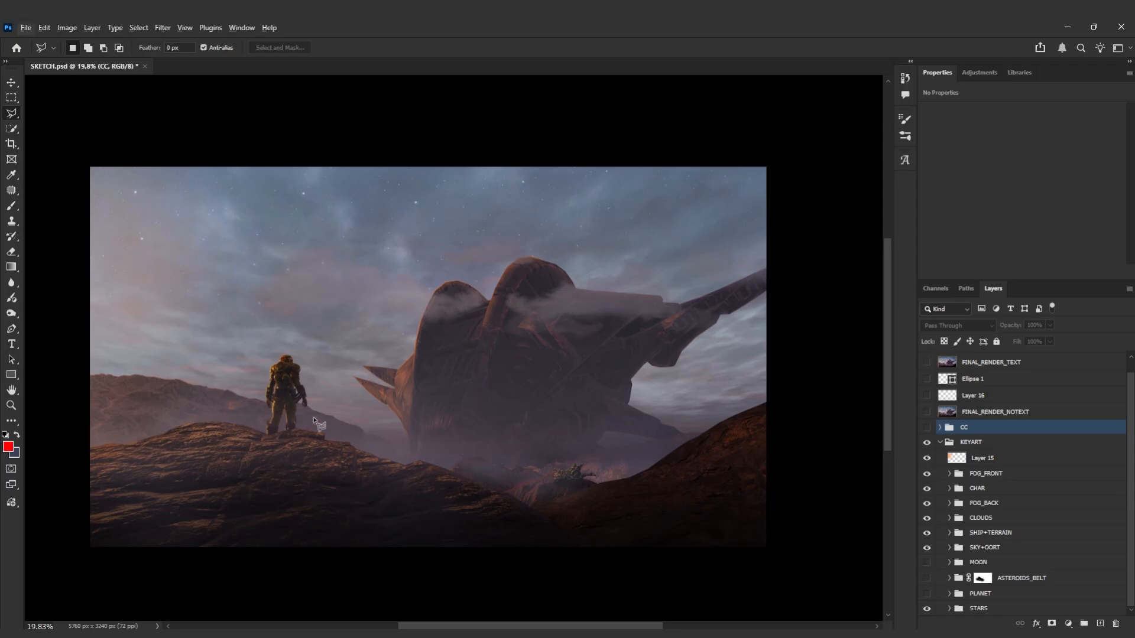
alt+scroll(714, 447, down, 1)
alt+scroll(364, 435, up, 2)
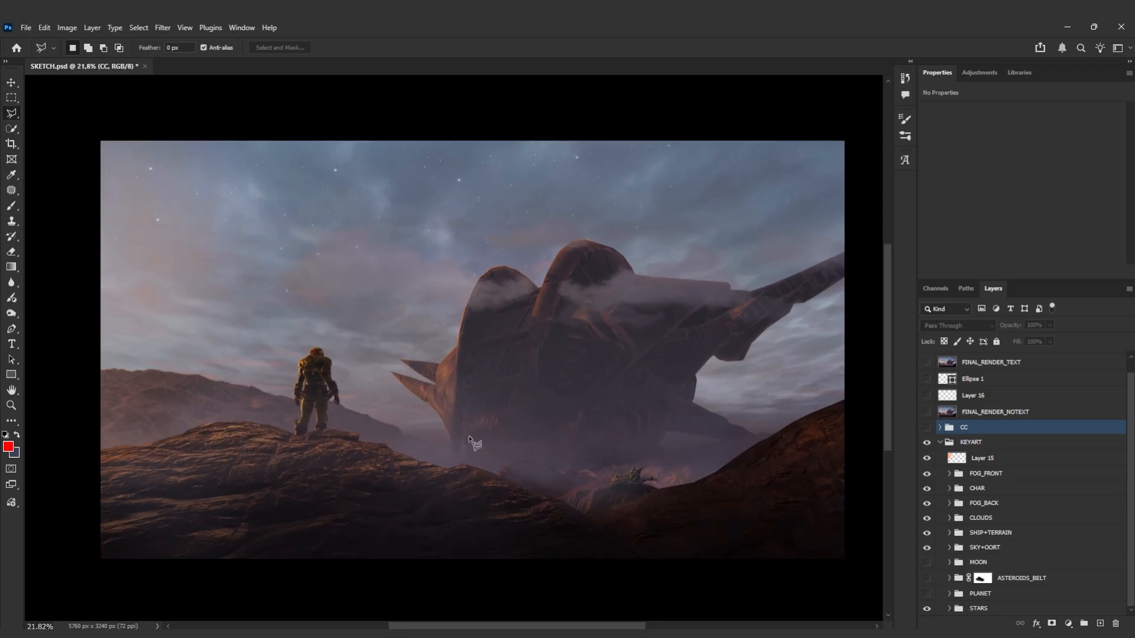
alt+scroll(331, 384, up, 5)
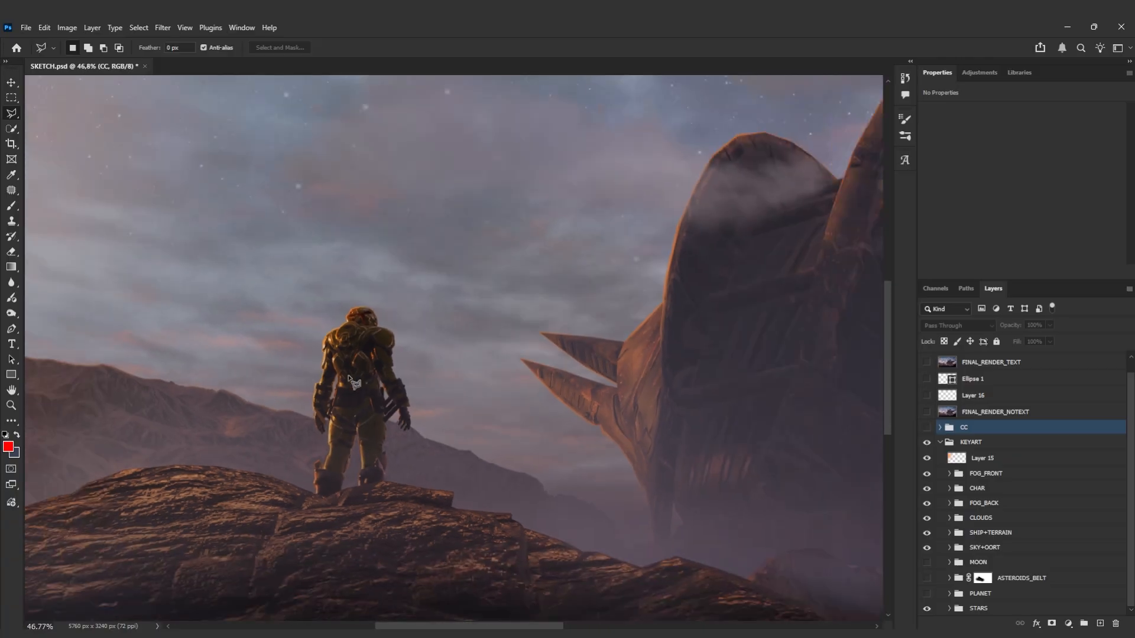
alt+scroll(310, 435, up, 3)
scroll(354, 414, up, 1)
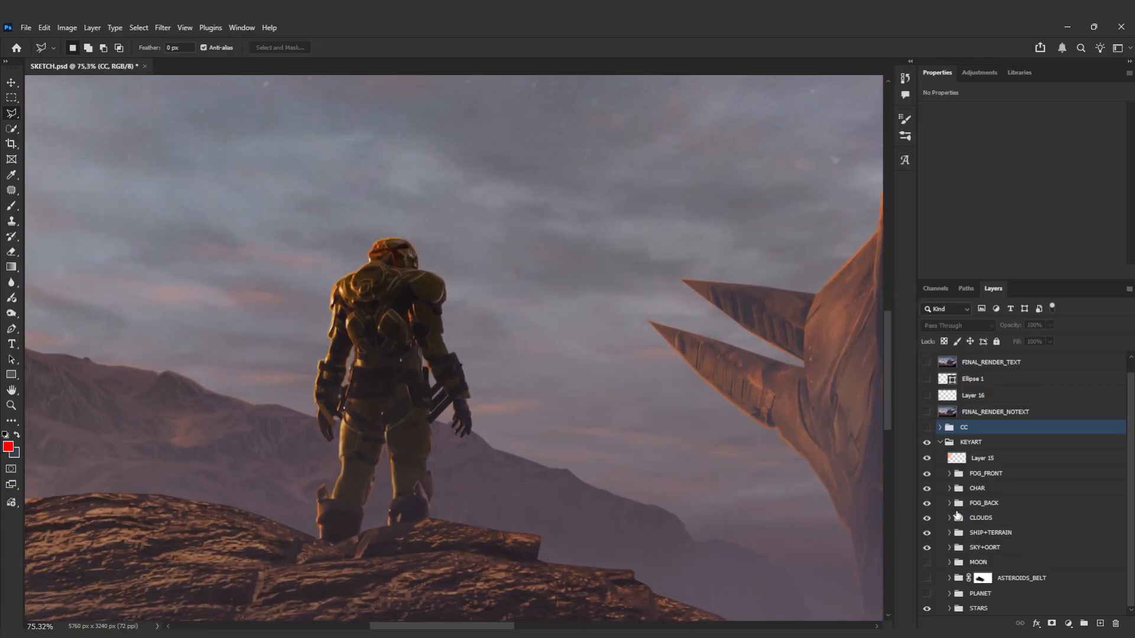
click(949, 488)
scroll(962, 501, down, 1)
scroll(962, 501, down, 1)
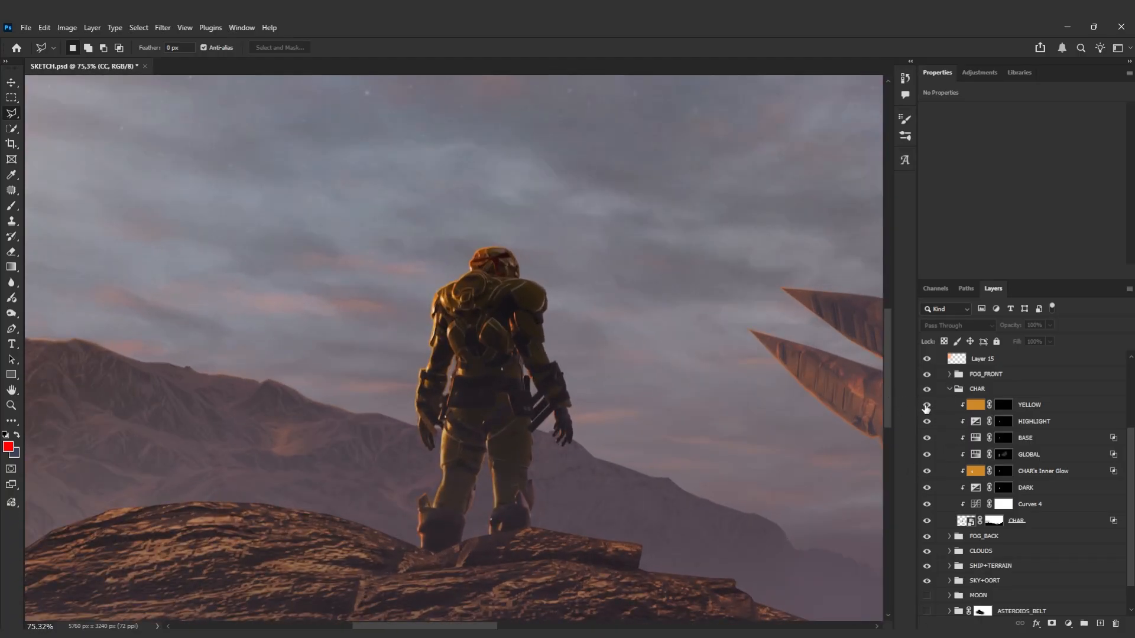
Step: Hide all clipped layers from YELLOW to Curves 4 in the CHAR group, compare the character, and show them again
drag(927, 407, 926, 504)
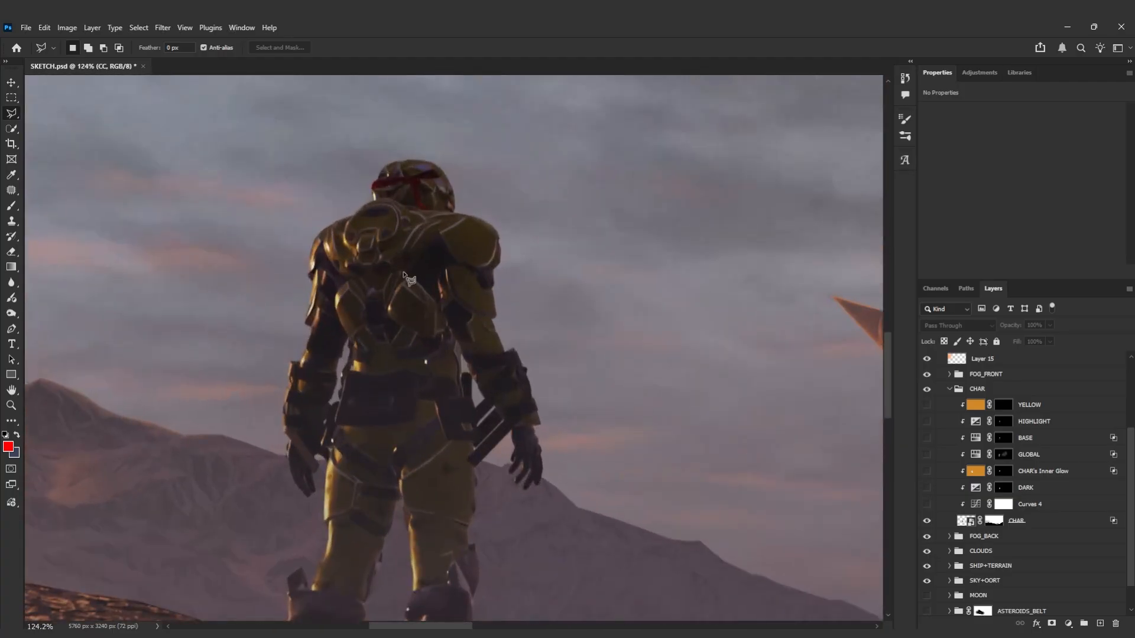
scroll(363, 243, down, 5)
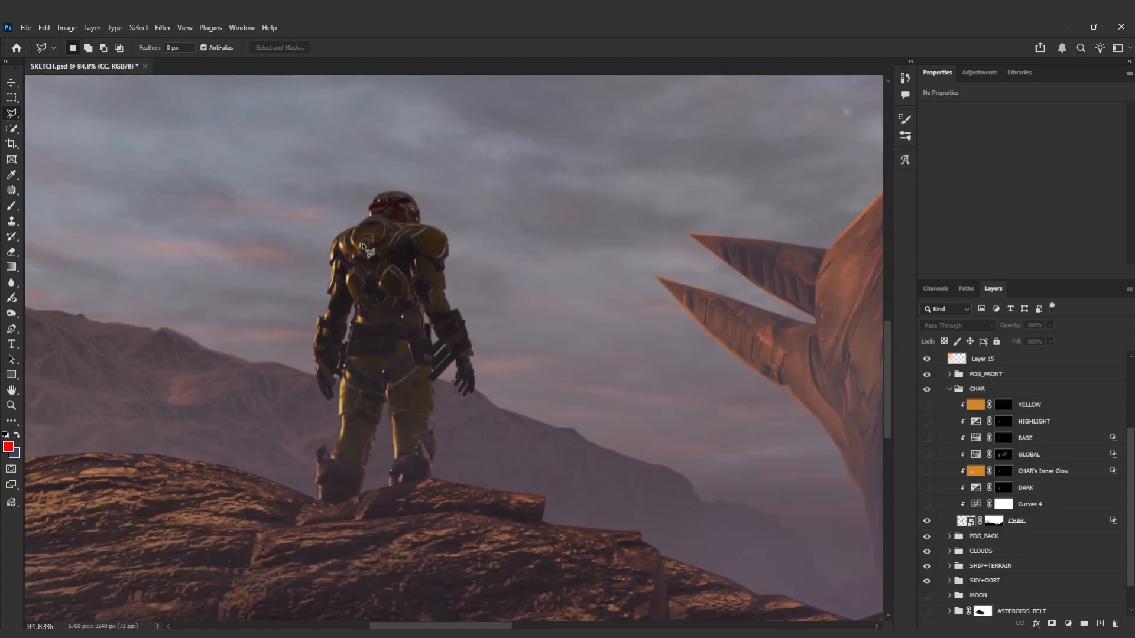
scroll(363, 245, down, 3)
drag(927, 503, 926, 406)
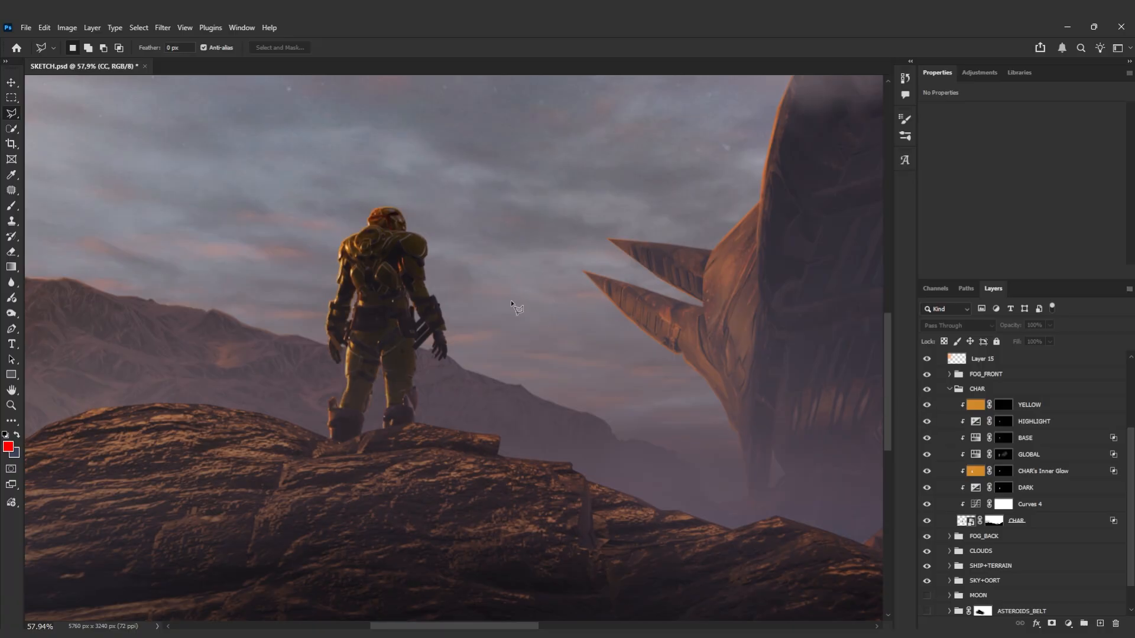
Step: Examine the lighting on the character up close, then how the character and ship sit in the whole composition
scroll(358, 191, up, 4)
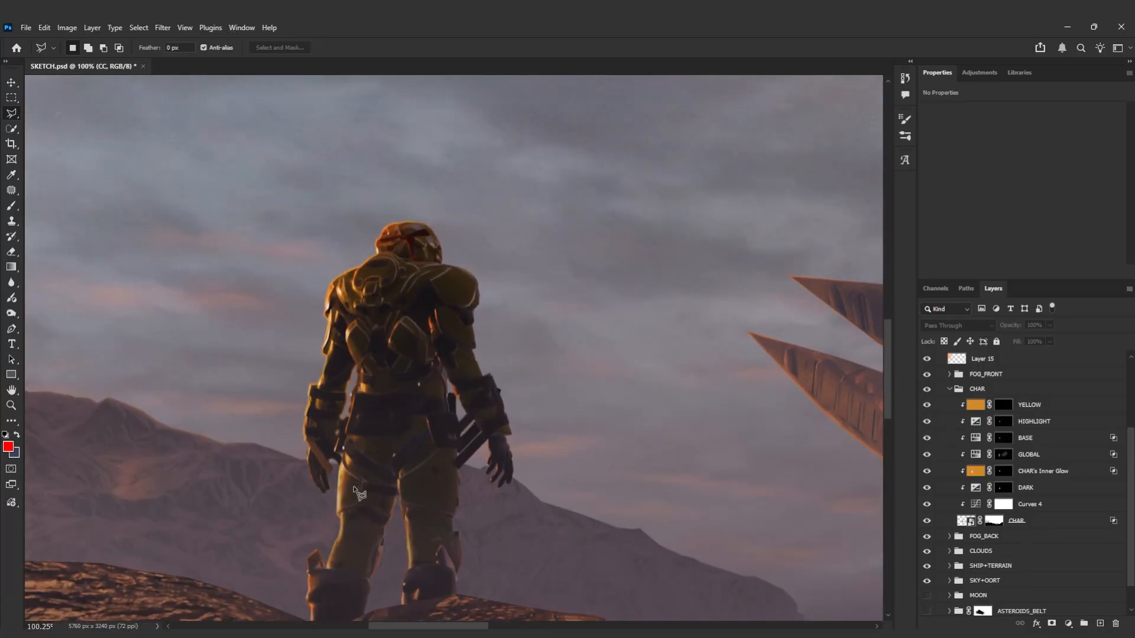
scroll(373, 425, down, 5)
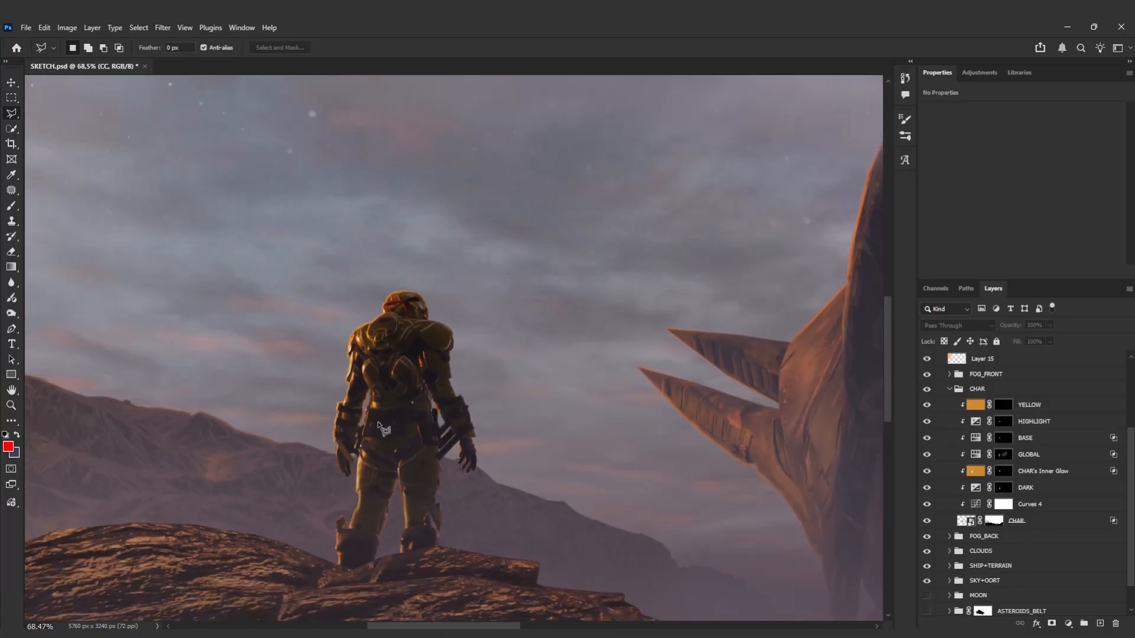
scroll(375, 431, down, 2)
scroll(307, 437, down, 5)
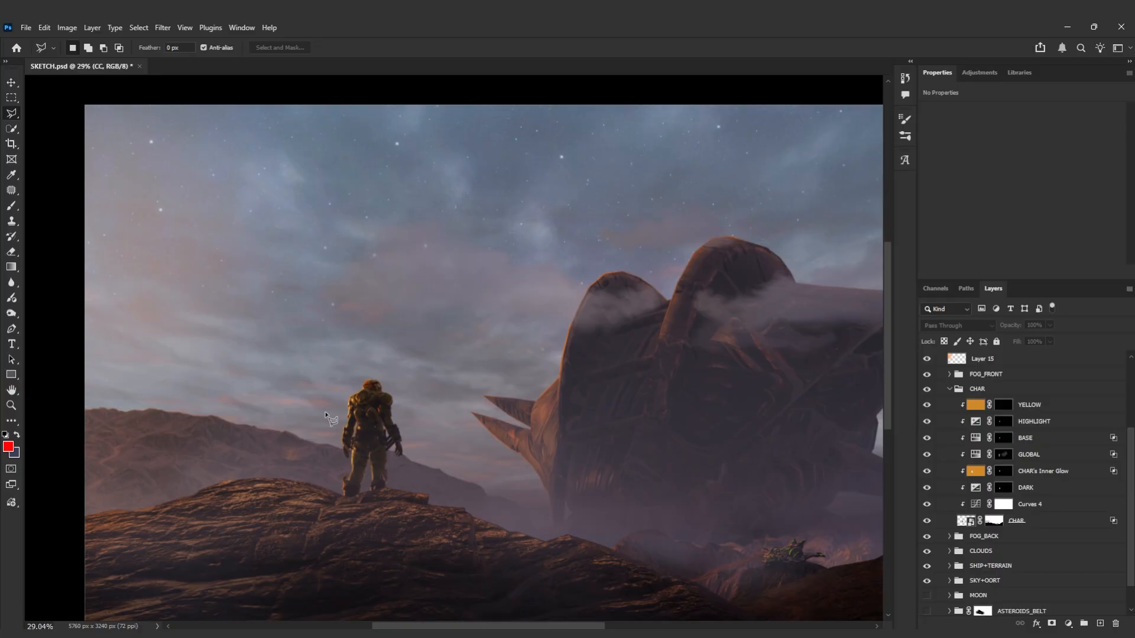
alt+scroll(325, 405, down, 3)
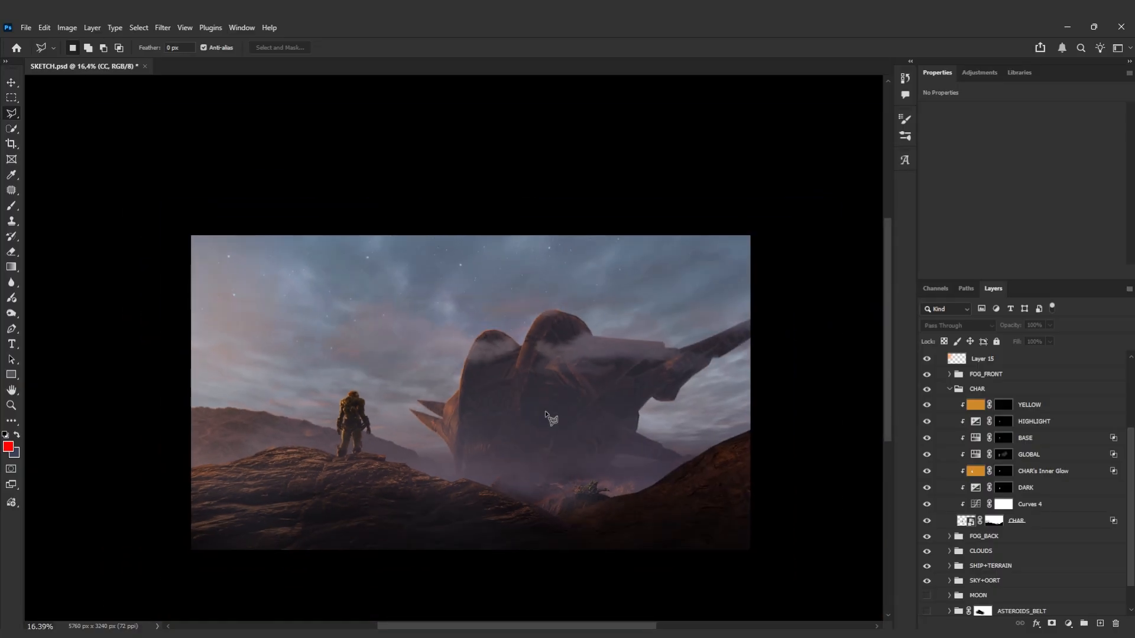
scroll(614, 430, down, 2)
alt+scroll(704, 440, up, 2)
scroll(992, 556, down, 2)
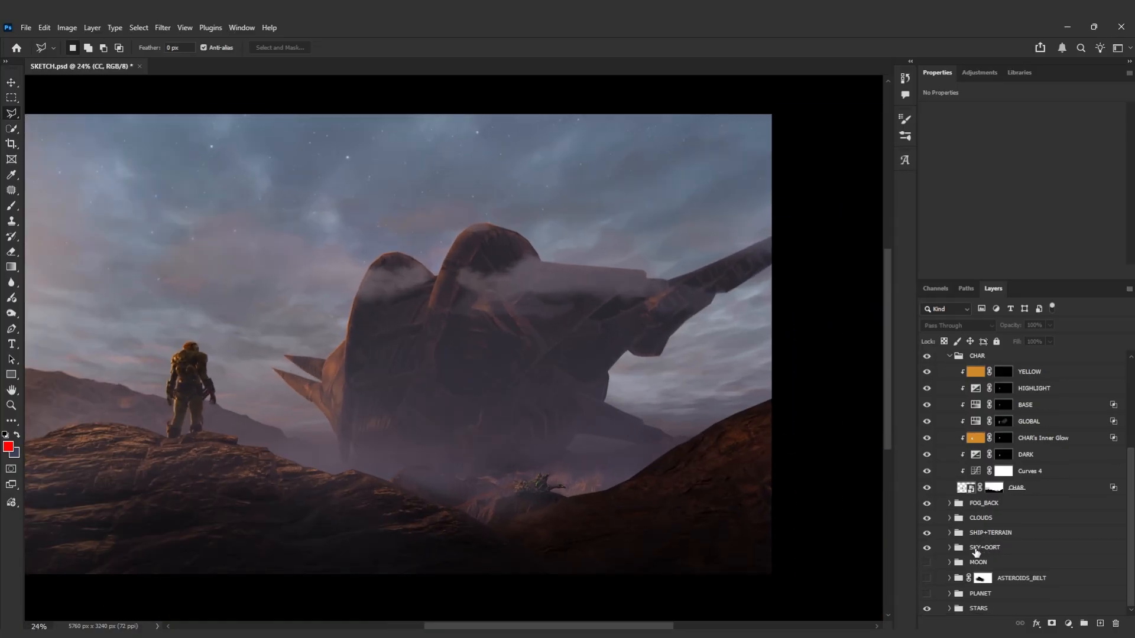
Step: Collapse the CHAR group and expand the FOG_BACK group
scroll(942, 522, up, 5)
click(953, 502)
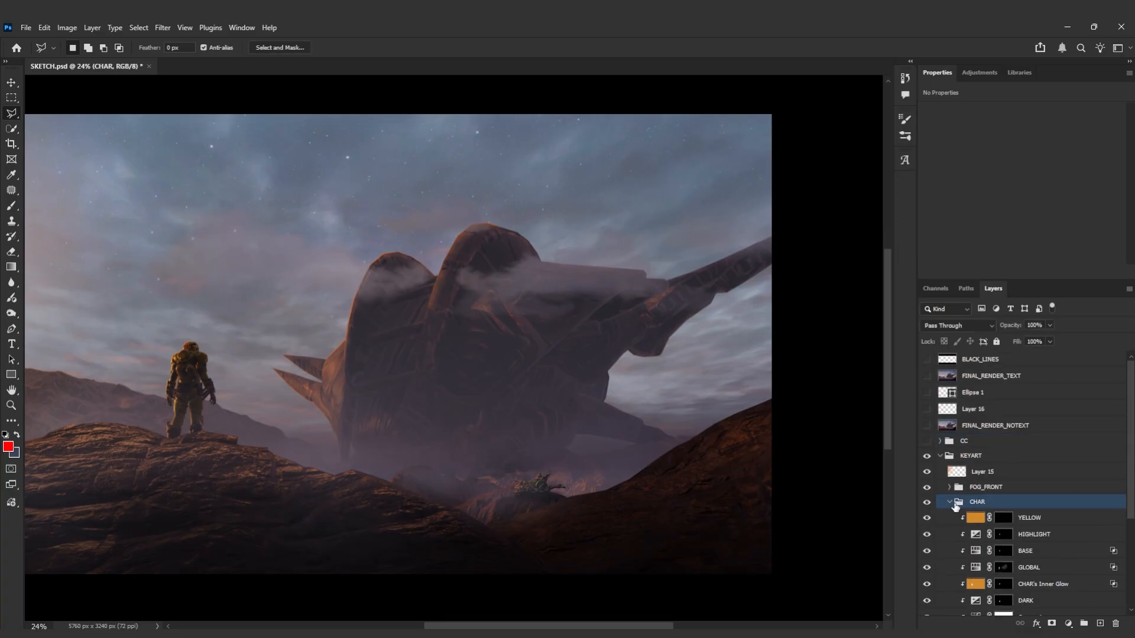
click(948, 502)
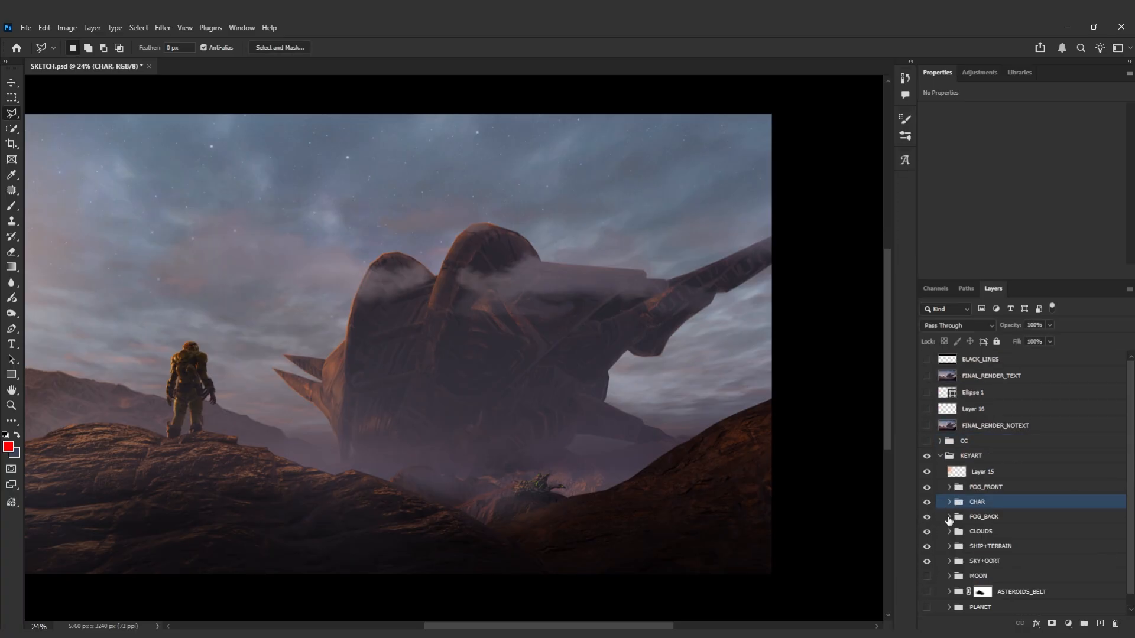
click(949, 516)
scroll(949, 520, down, 2)
alt+scroll(435, 371, up, 1)
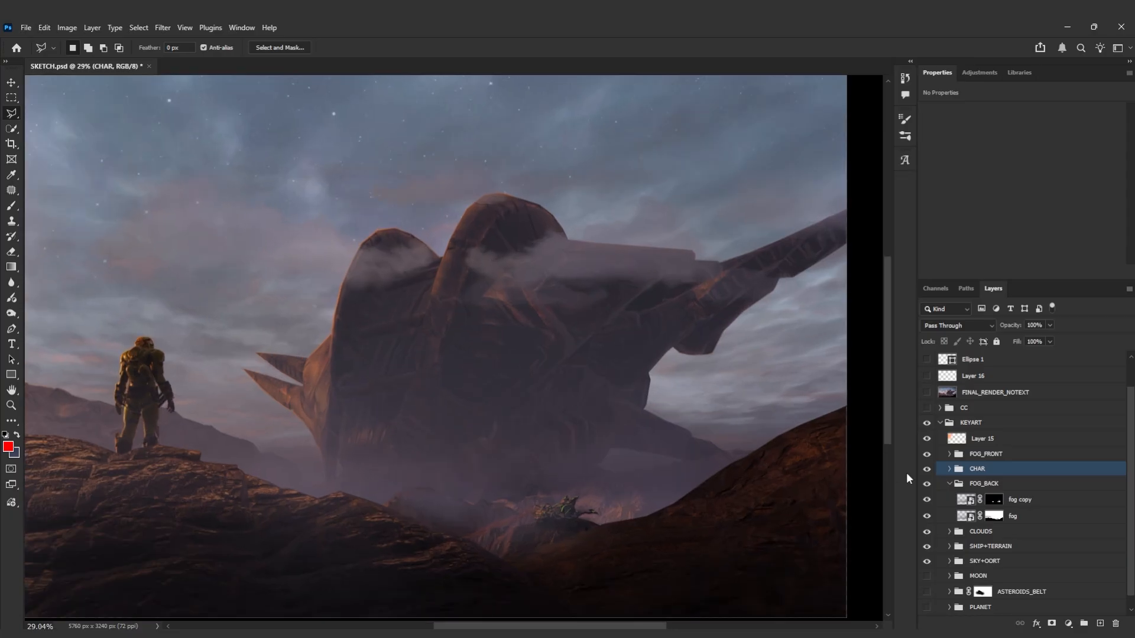
Step: Switch the FOG_BACK group and its fog layer off and back on to compare the ship with and without fog
click(927, 483)
click(926, 484)
click(927, 516)
click(927, 516)
click(927, 516)
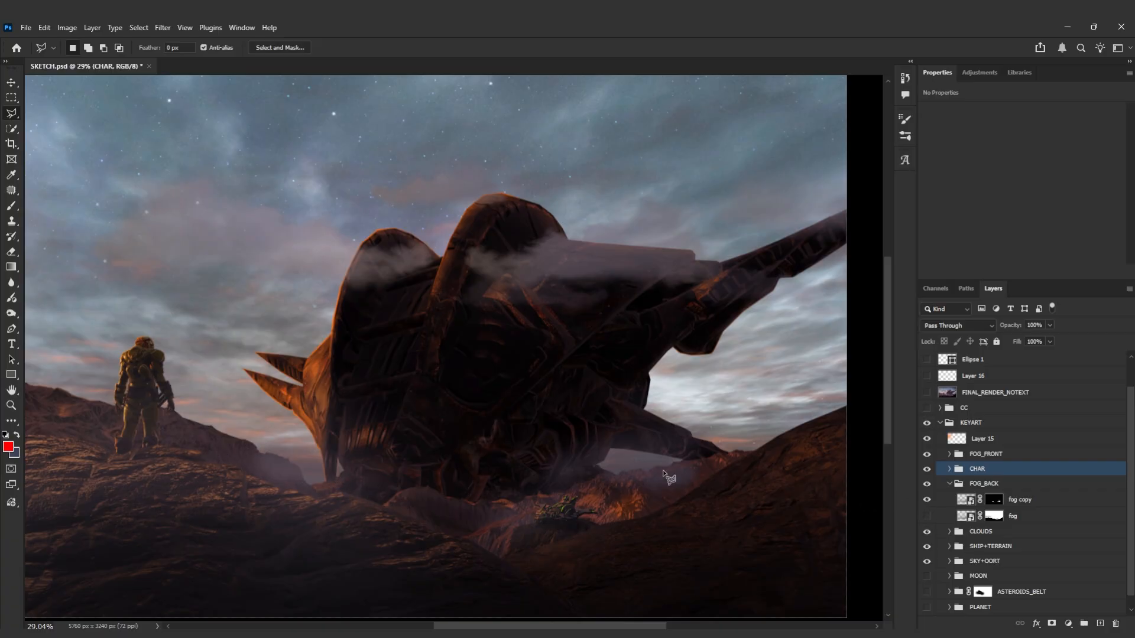
click(927, 516)
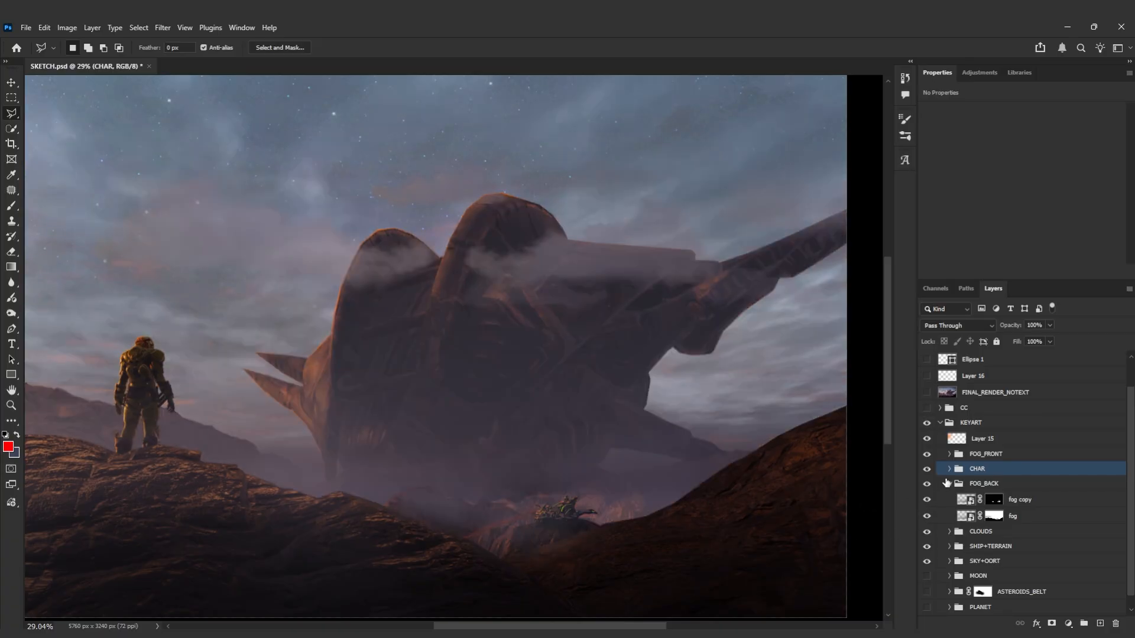
Step: Collapse the FOG_BACK group and the parent KEYART group
click(949, 483)
alt+scroll(686, 393, down, 2)
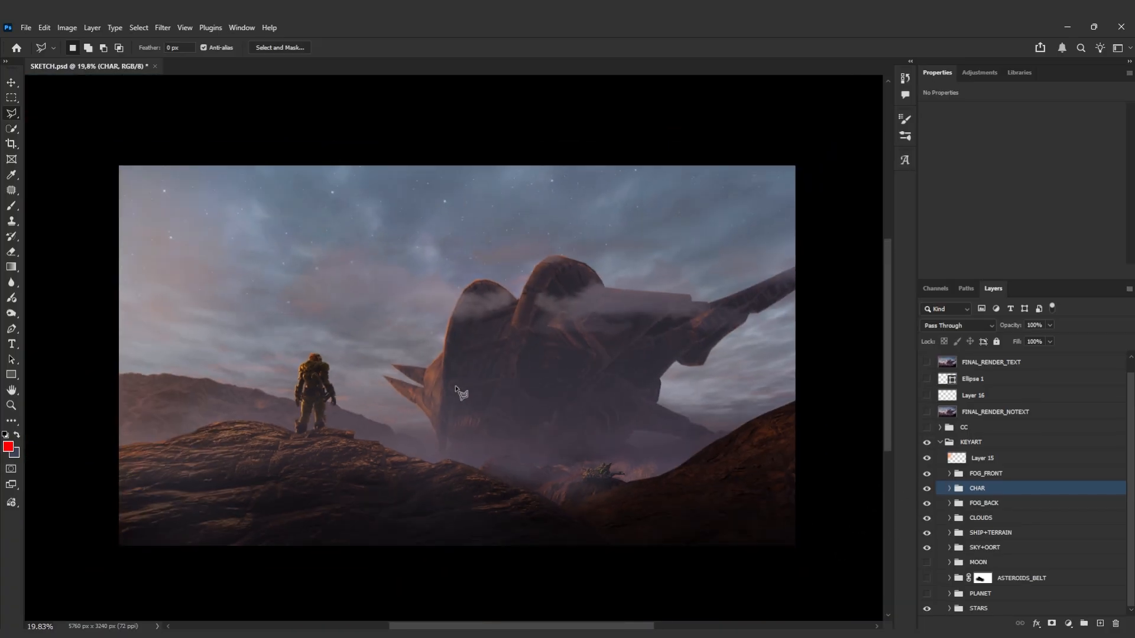
alt+scroll(344, 279, up, 1)
alt+scroll(350, 284, down, 1)
click(941, 444)
click(940, 443)
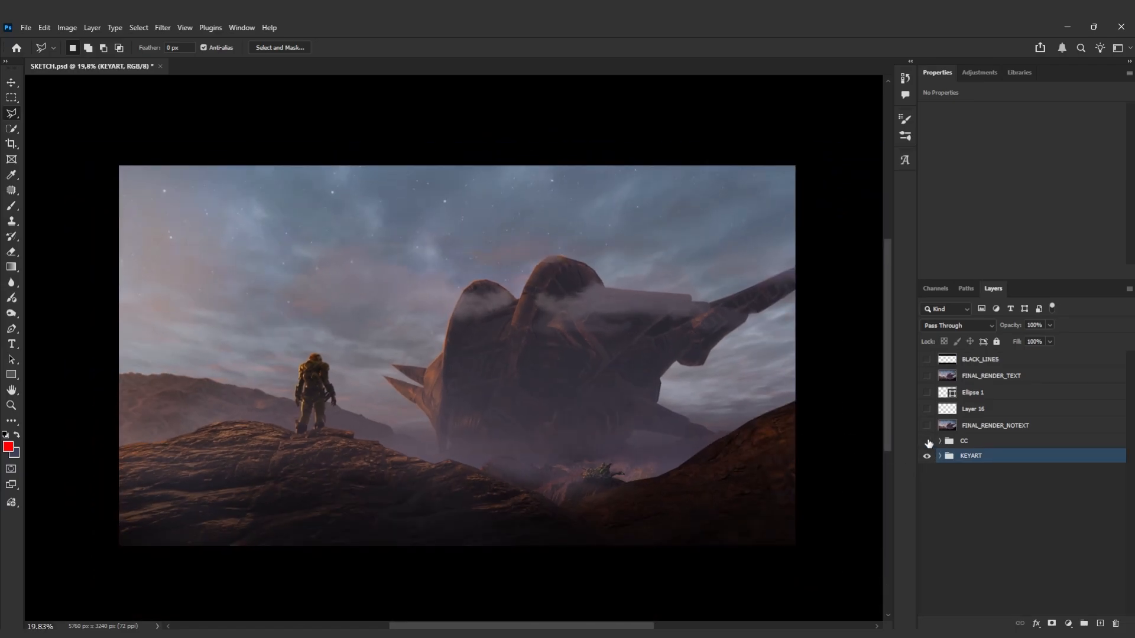
Step: Compare the image with and without the CC group and leave the group visible
click(926, 441)
click(926, 441)
click(927, 441)
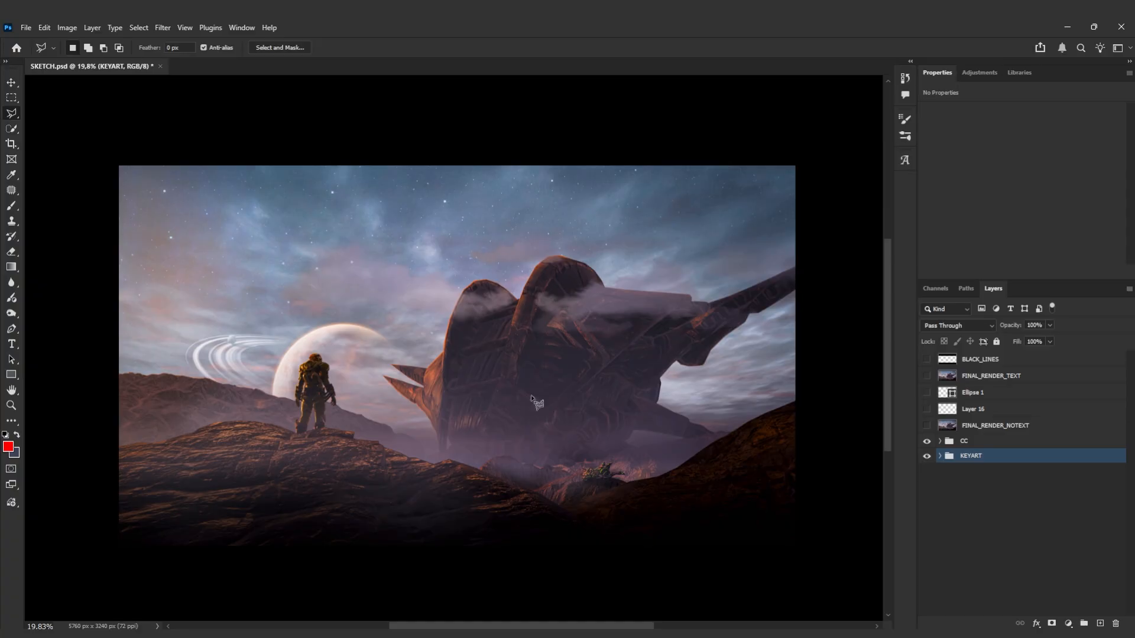
Step: Preview the BLACK_LINES and FINAL_RENDER_TEXT layers over the artwork, hiding each again
click(926, 360)
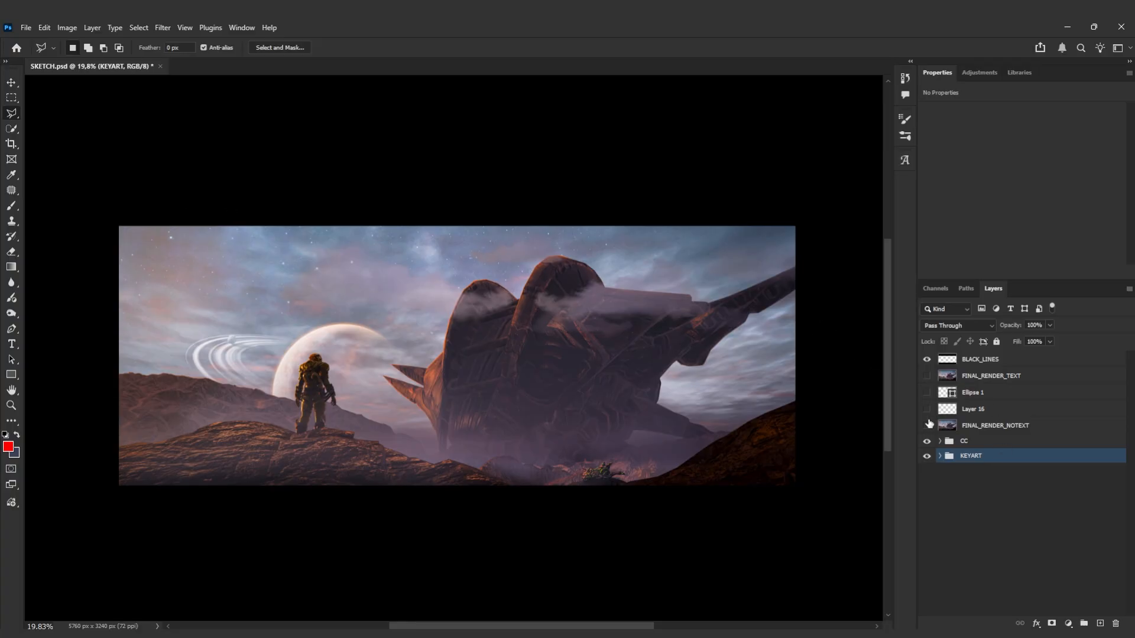
click(926, 362)
click(927, 373)
click(927, 374)
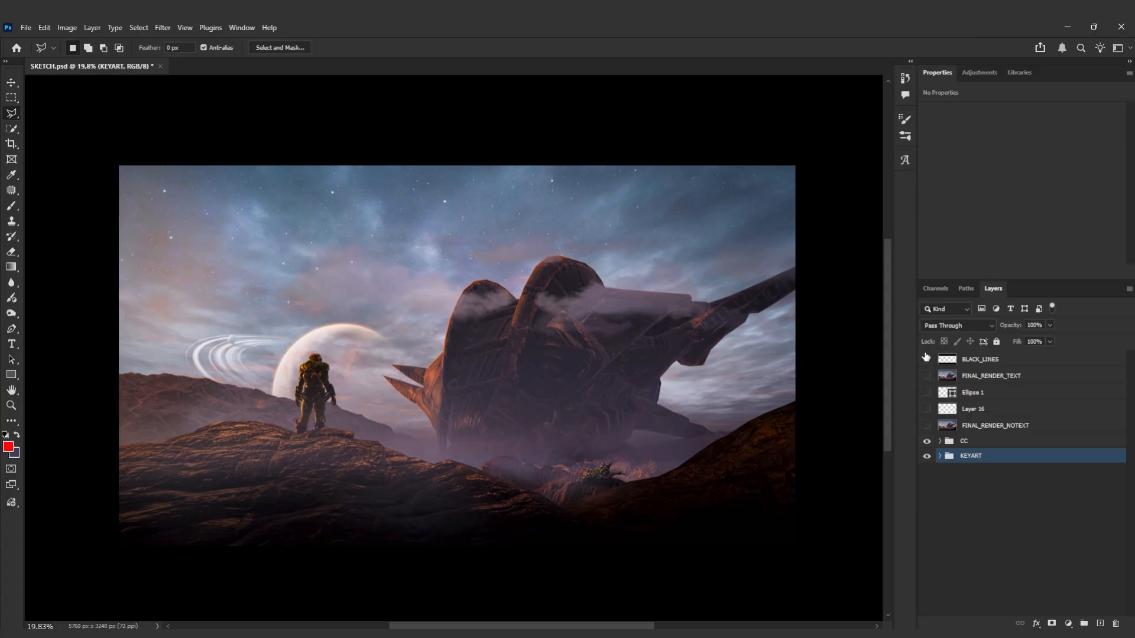